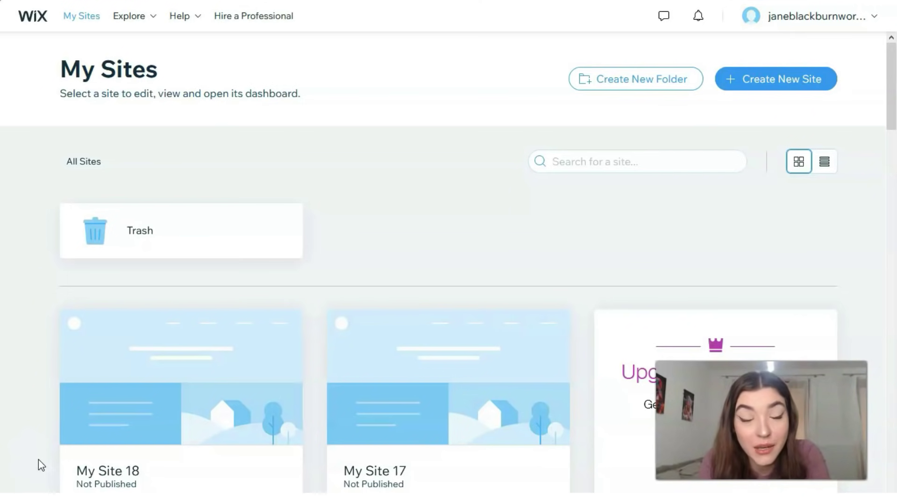
# - Create a new site of the Portfolio & CV kind and choose to build it from a template with the Editor
pyautogui.click(22, 472)
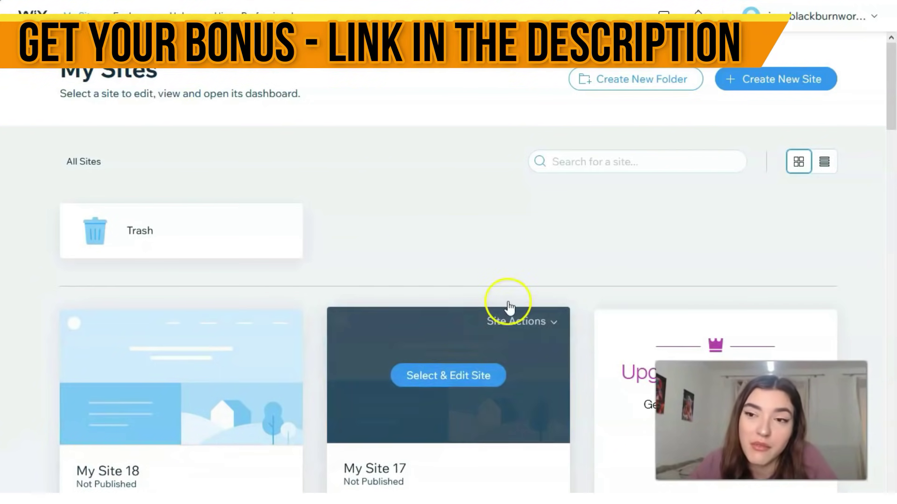
pyautogui.click(806, 76)
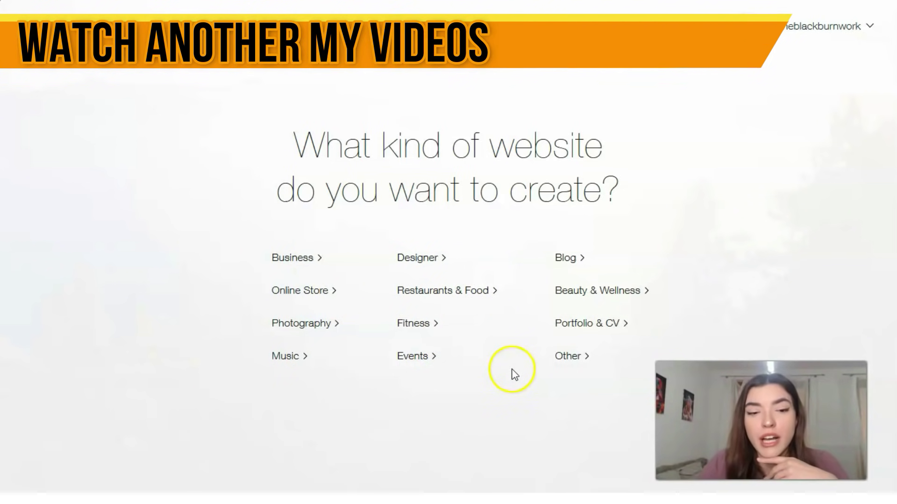
pyautogui.click(574, 334)
pyautogui.click(580, 324)
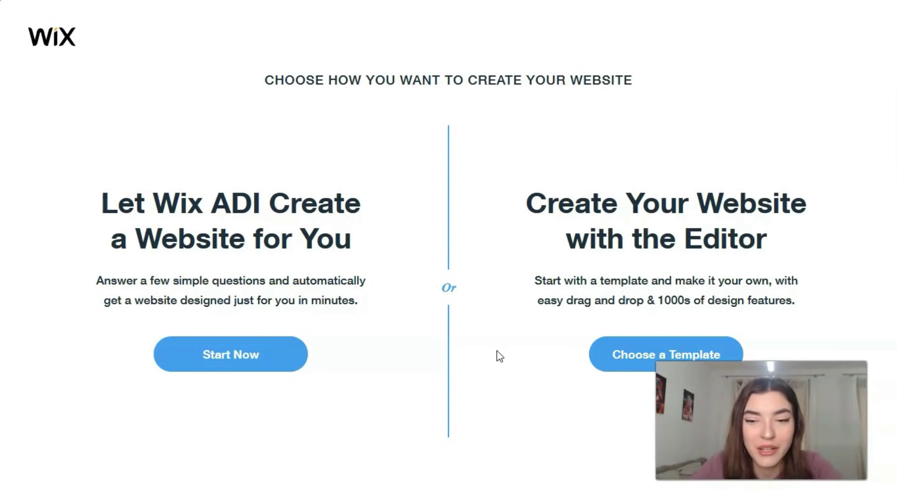
pyautogui.click(627, 355)
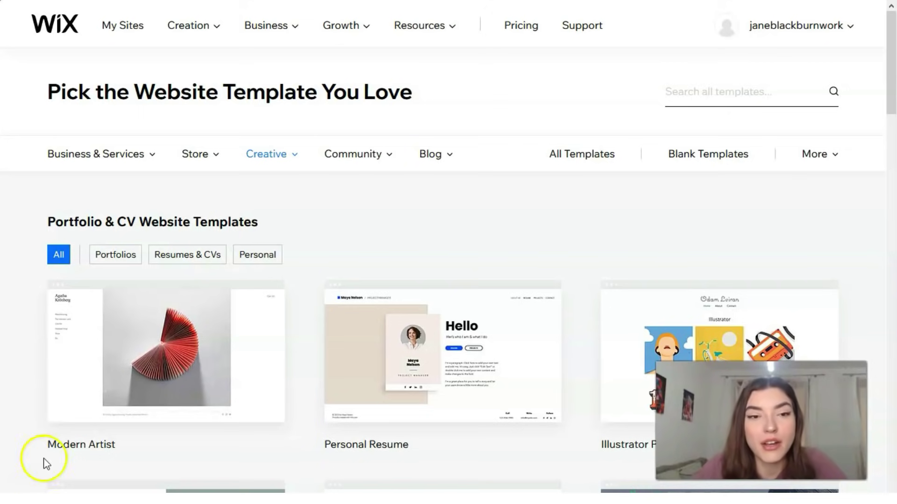
# - Browse the template categories and the first page of Portfolio & CV templates, previewing the Motivational Speaker template
pyautogui.moveTo(131, 162)
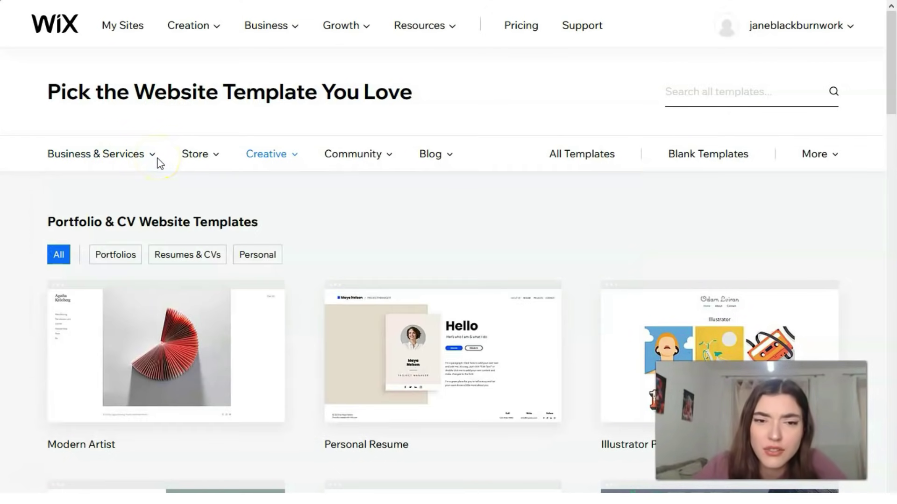
pyautogui.moveTo(256, 160)
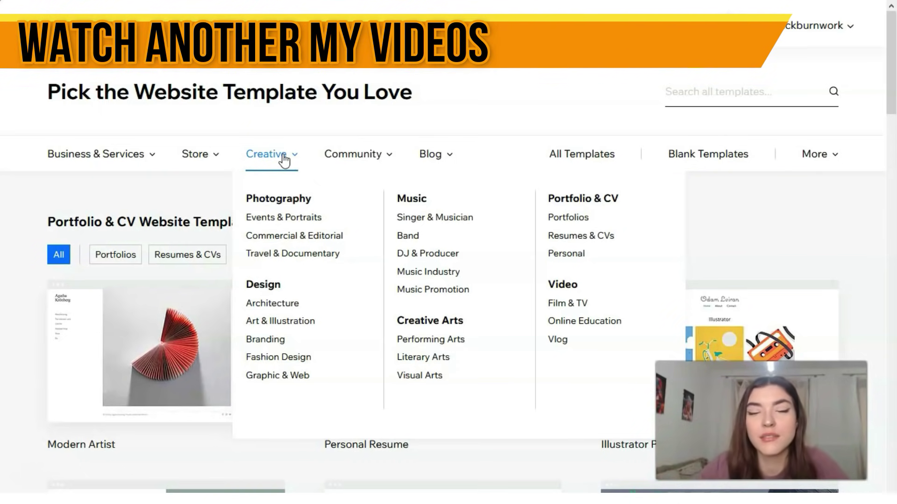
pyautogui.moveTo(441, 159)
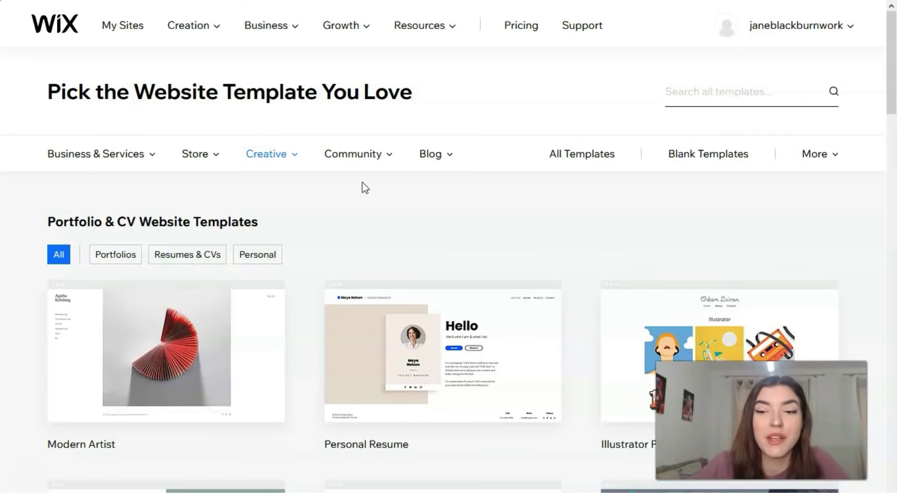
pyautogui.scroll(-8, 415, 240)
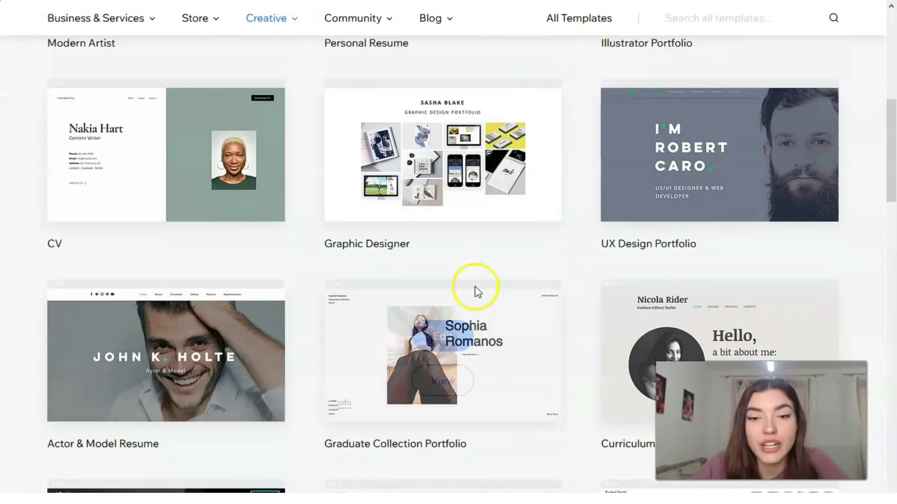
pyautogui.scroll(-9, 606, 194)
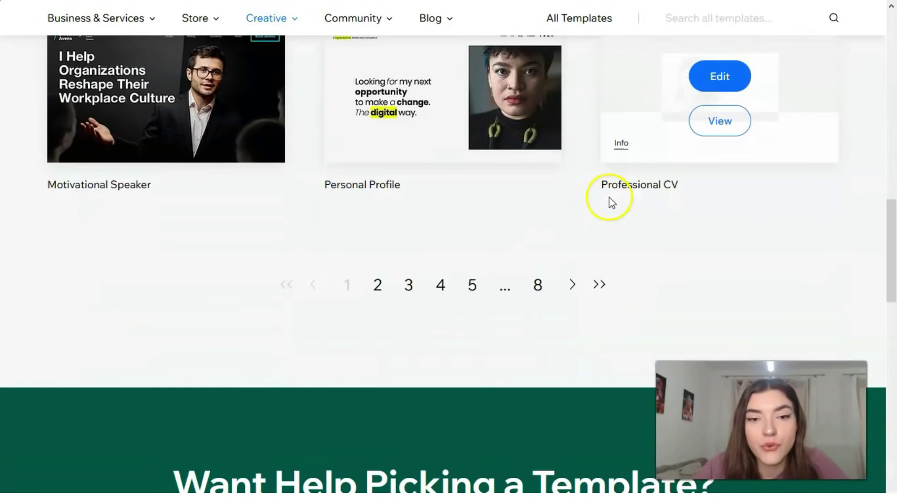
pyautogui.scroll(3, 554, 242)
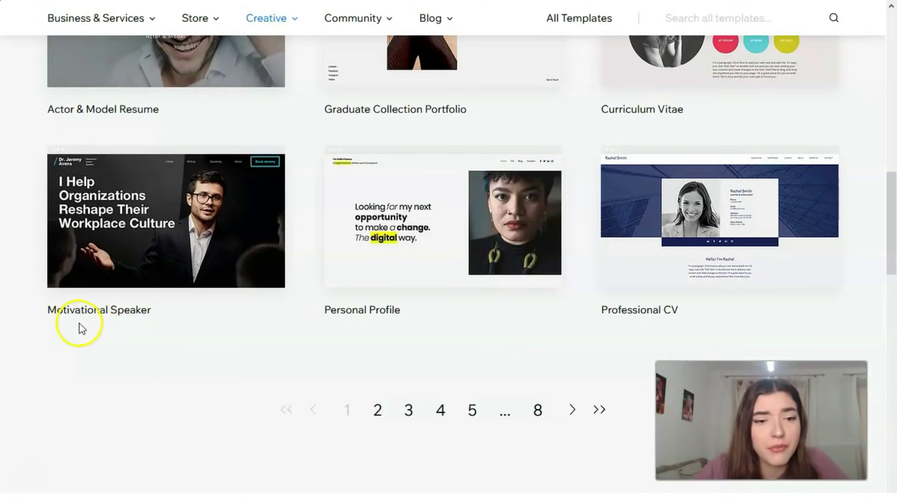
pyautogui.click(181, 241)
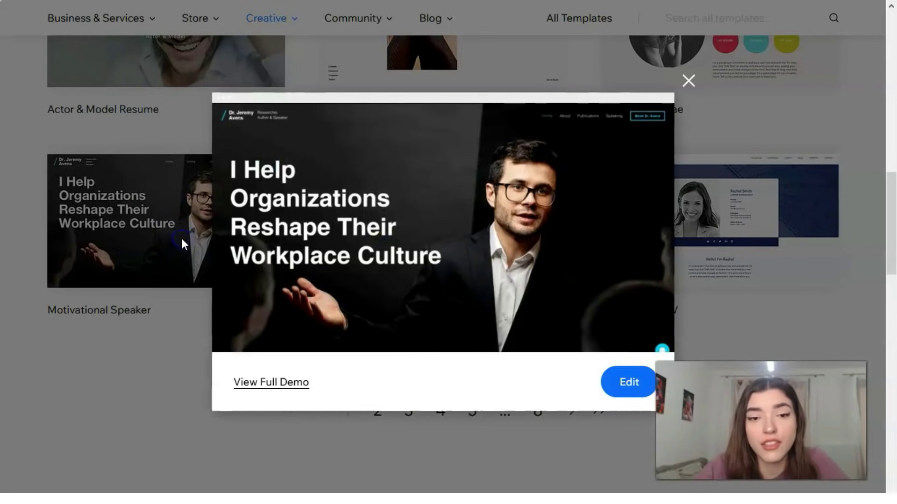
pyautogui.scroll(-3, 380, 360)
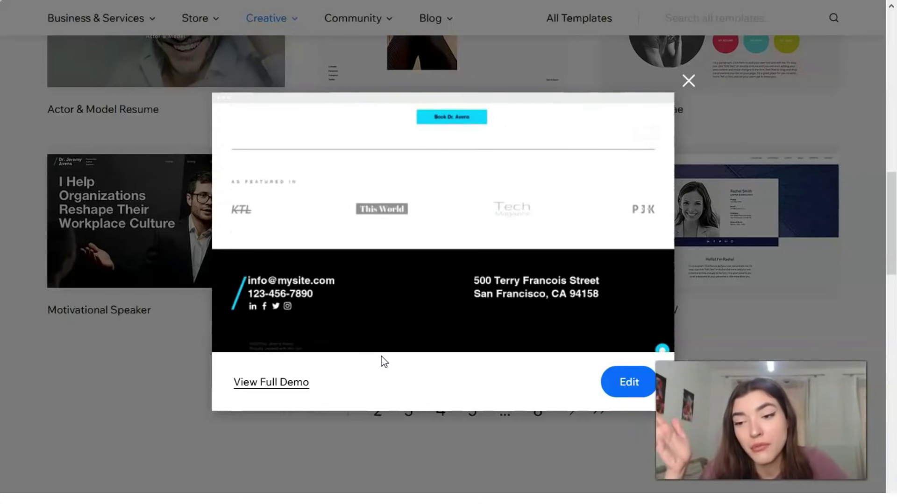
pyautogui.click(688, 80)
# - Go to page 5 of the Portfolio & CV templates and open the full demo of The Makeup Artist
pyautogui.click(471, 415)
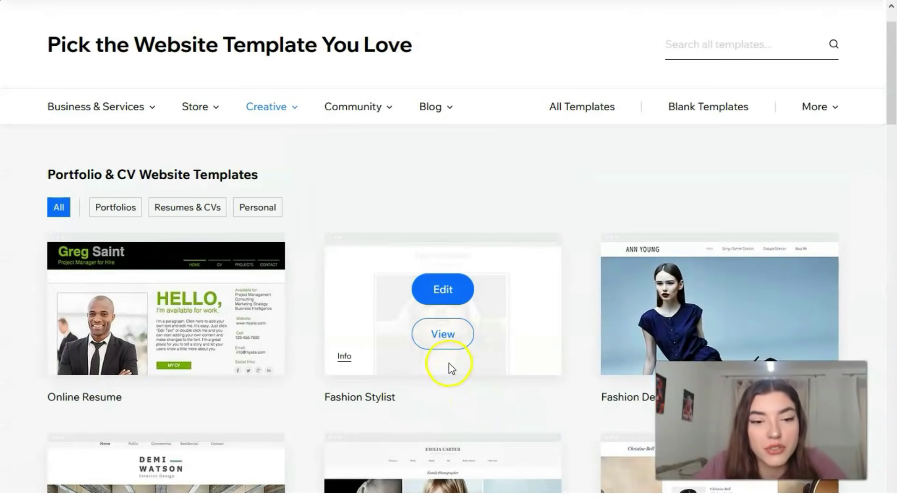
pyautogui.scroll(-2, 306, 394)
pyautogui.scroll(-3, 307, 396)
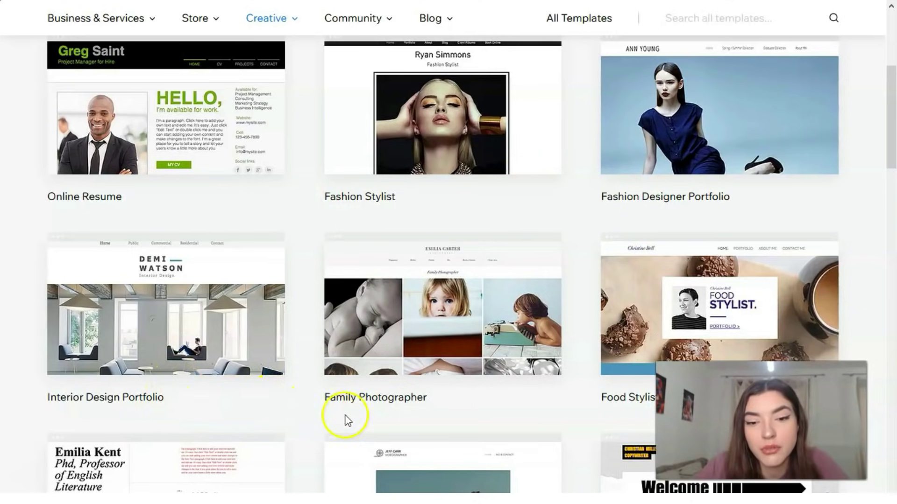
pyautogui.scroll(-5, 566, 355)
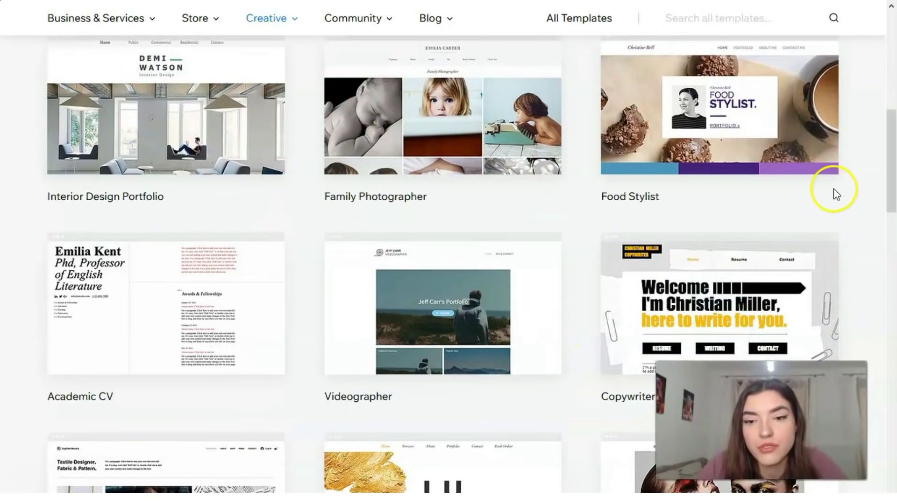
pyautogui.scroll(-4, 825, 199)
pyautogui.scroll(-3, 825, 200)
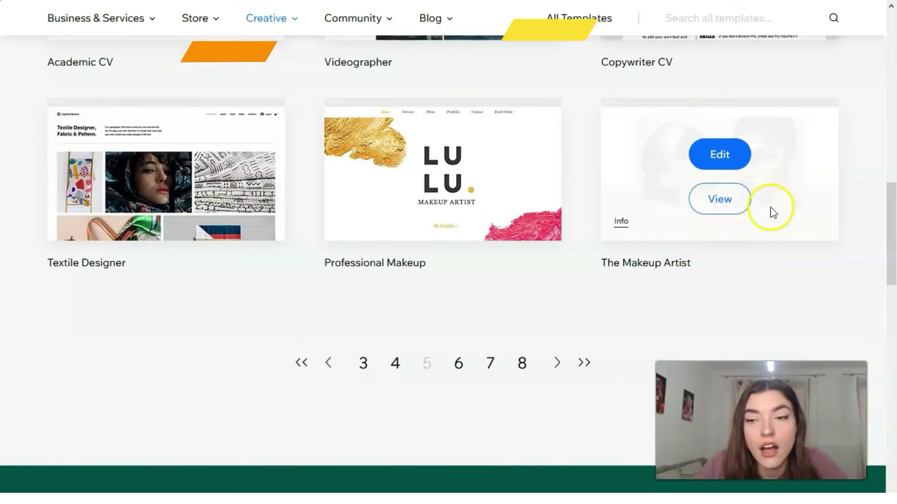
pyautogui.click(726, 209)
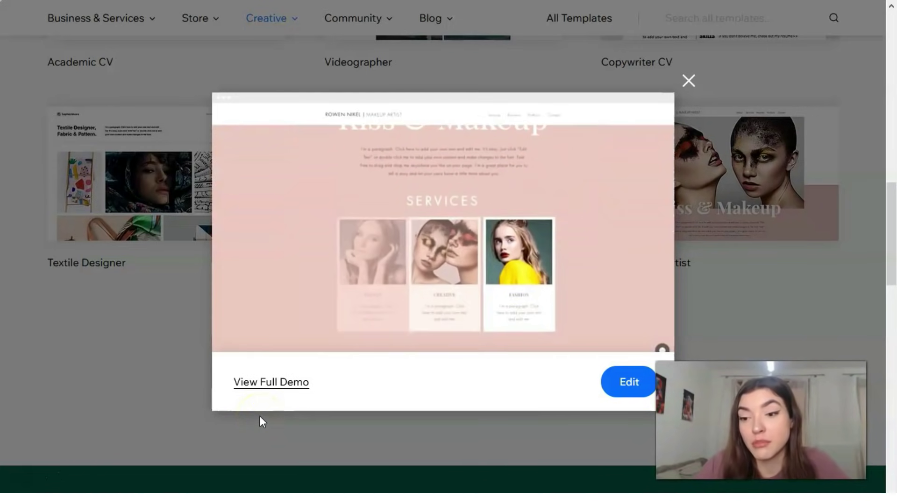
pyautogui.click(262, 384)
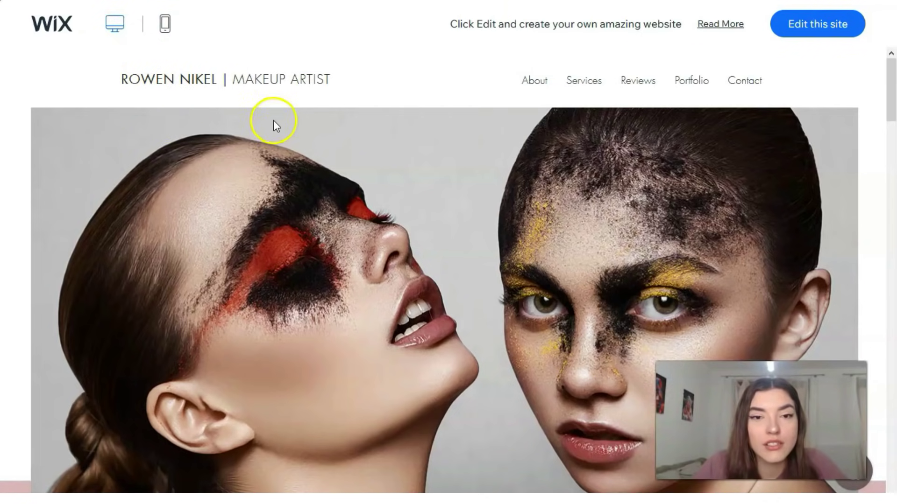
# - Examine the desktop demo's services, testimonial, portfolio and contact sections
pyautogui.scroll(-10, 279, 132)
pyautogui.scroll(-6, 287, 137)
pyautogui.scroll(3, 506, 237)
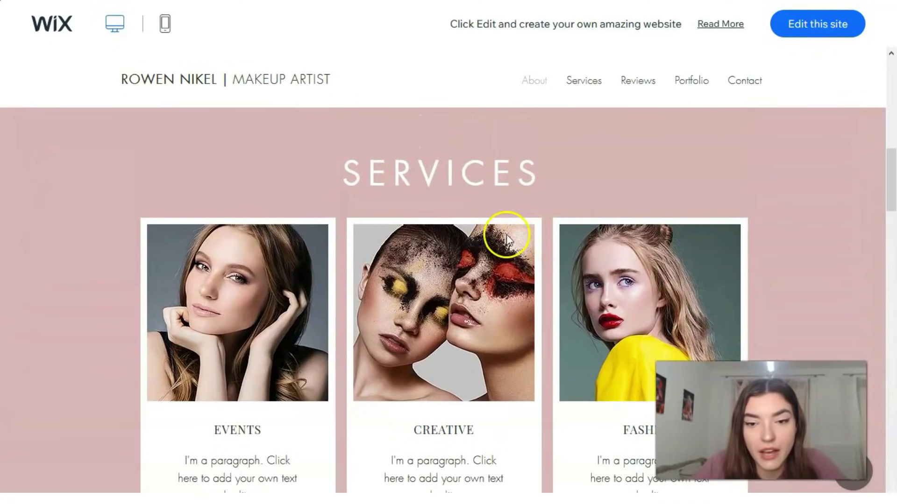
pyautogui.scroll(-10, 304, 322)
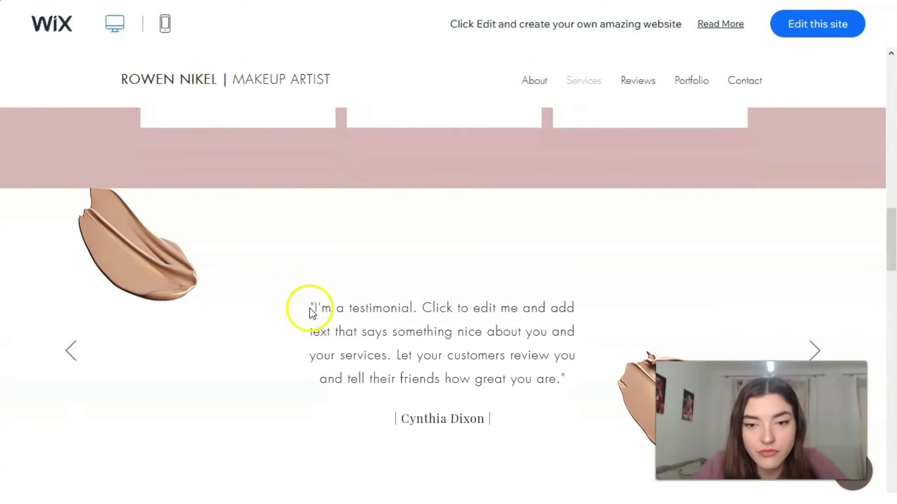
pyautogui.scroll(-10, 308, 304)
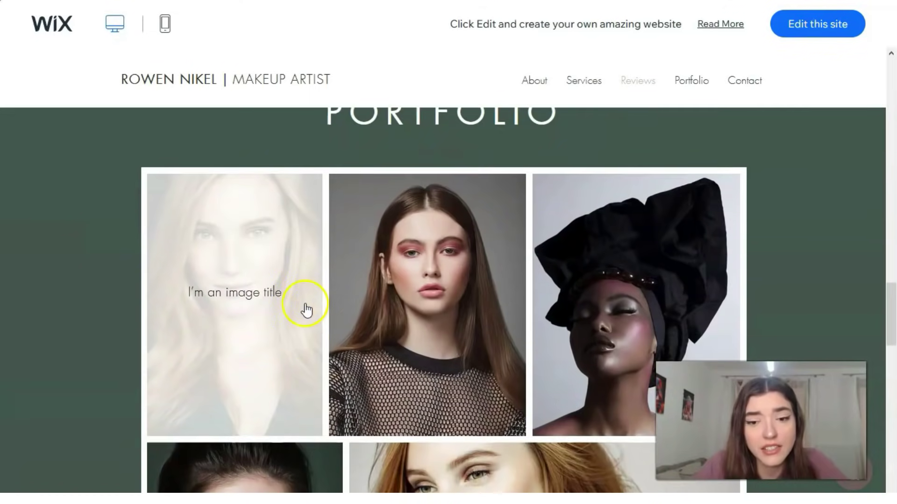
pyautogui.scroll(-12, 307, 304)
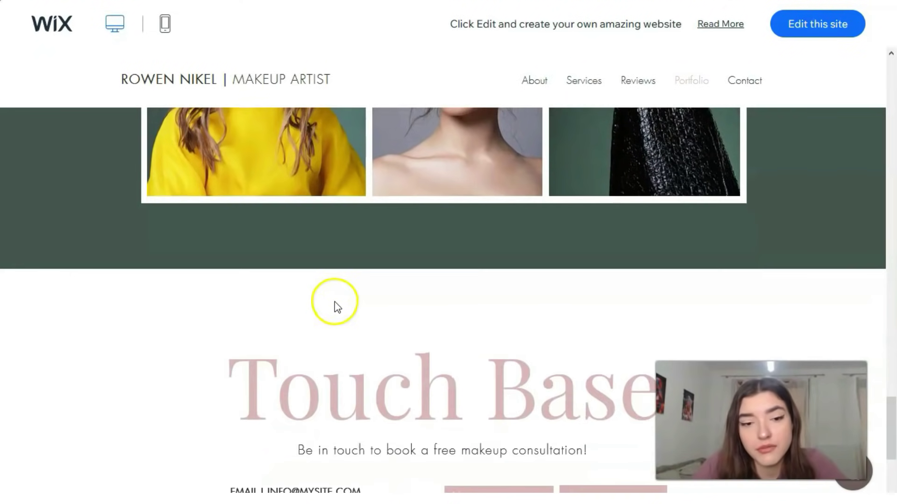
pyautogui.scroll(10, 251, 287)
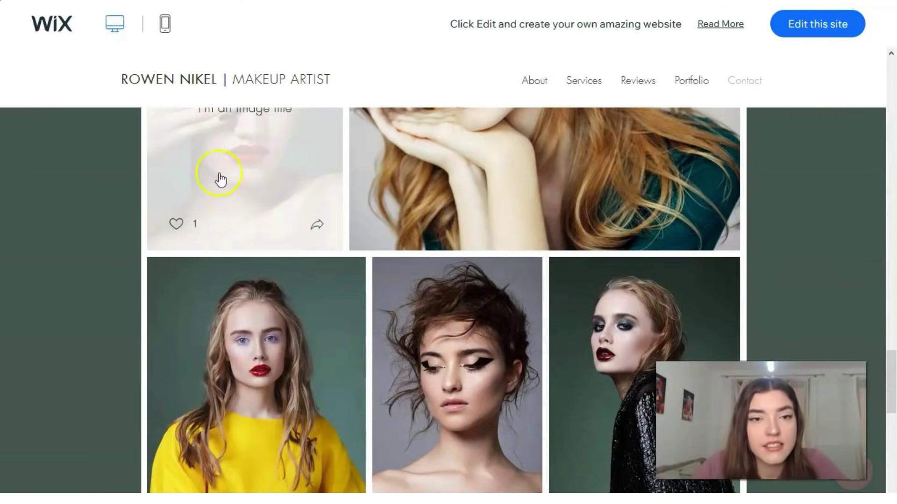
# - Check the makeup artist template's mobile version and open the template for editing
pyautogui.click(164, 27)
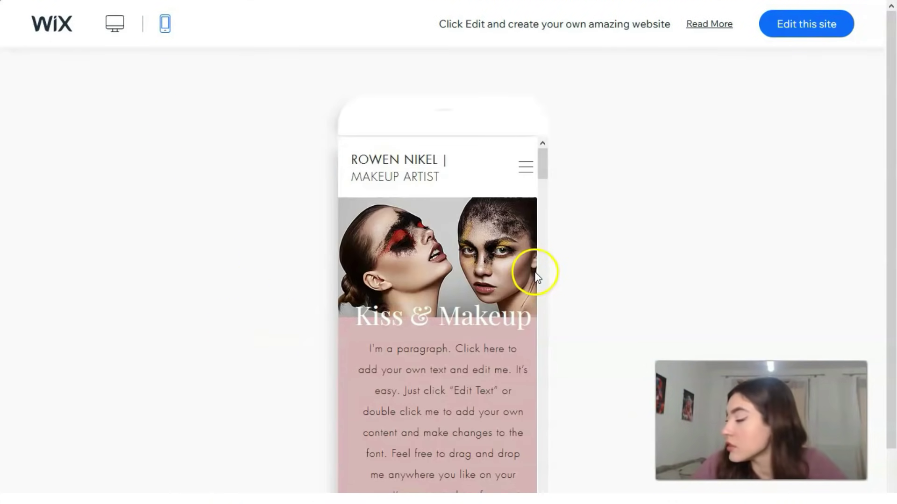
pyautogui.scroll(-5, 544, 173)
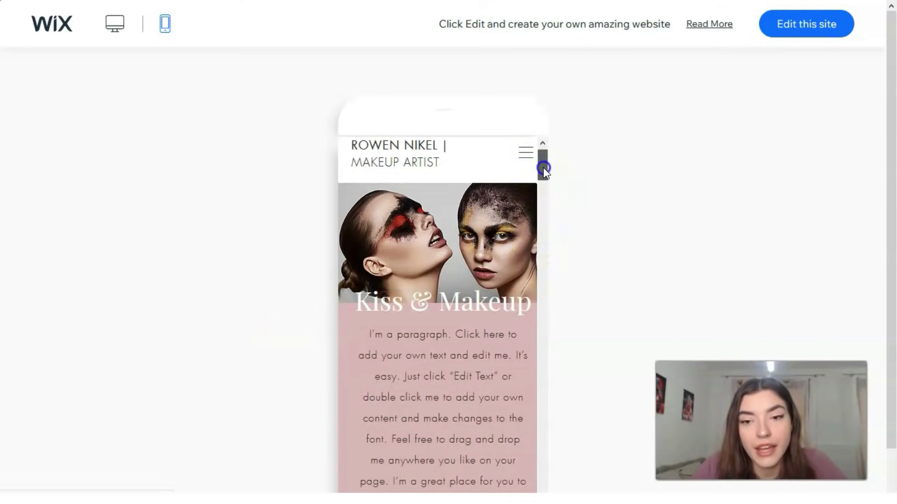
pyautogui.moveTo(543, 175); pyautogui.dragTo(495, 156)
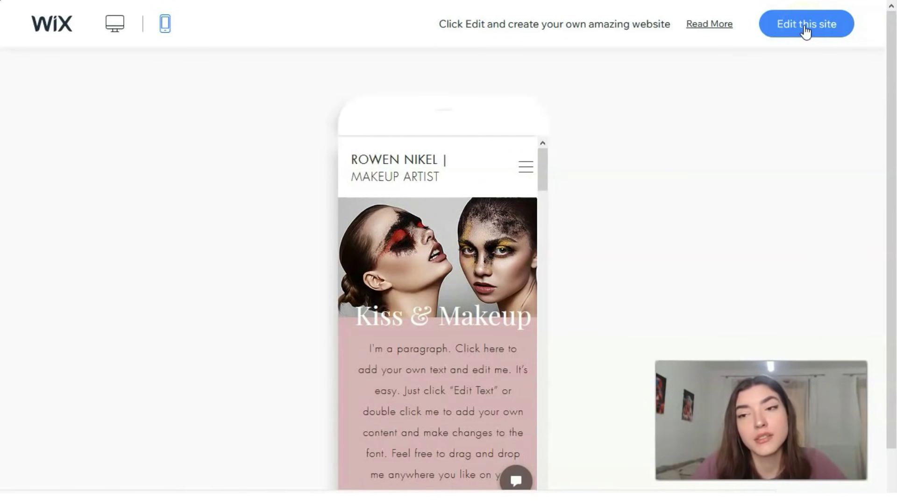
pyautogui.click(806, 29)
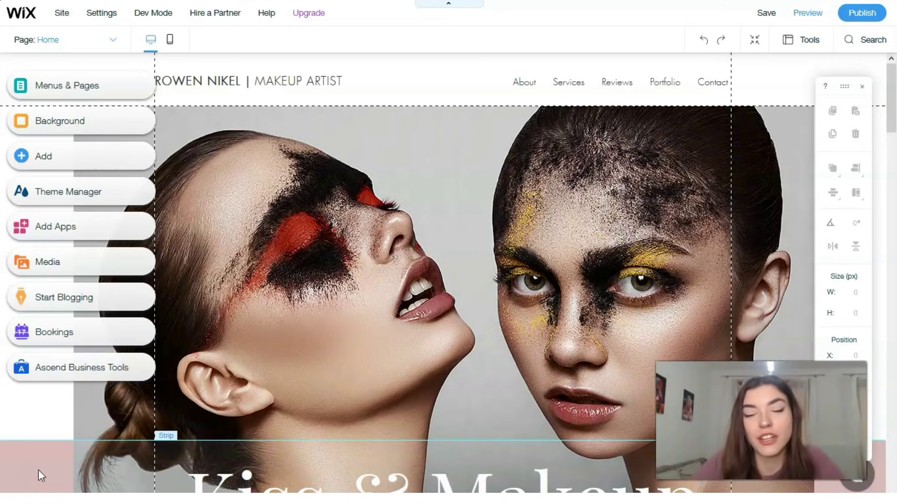
# - Set the header's "MAKEUP ARTIST" text to the Helvetica font at a size of 37 px
pyautogui.doubleClick(301, 81)
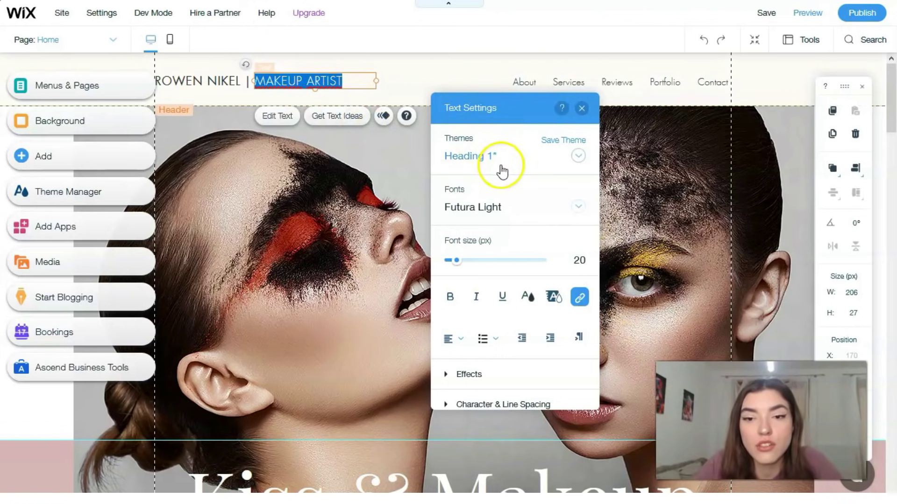
pyautogui.click(575, 214)
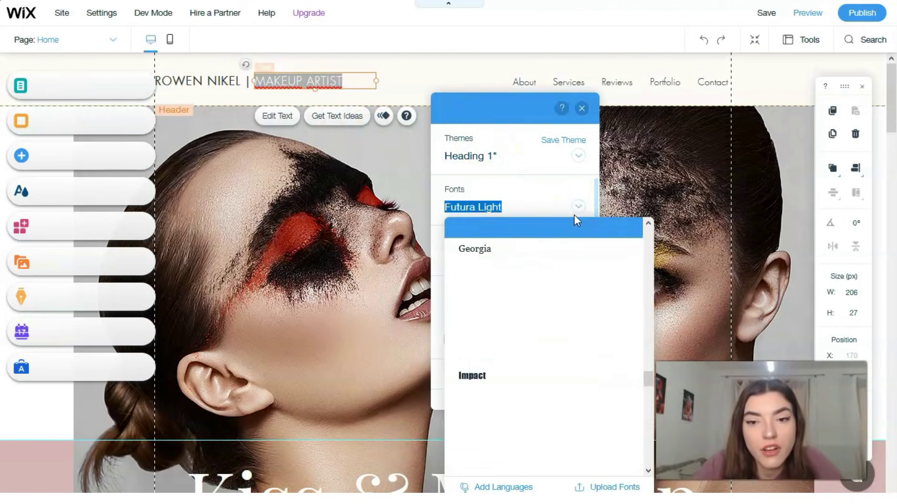
pyautogui.click(504, 293)
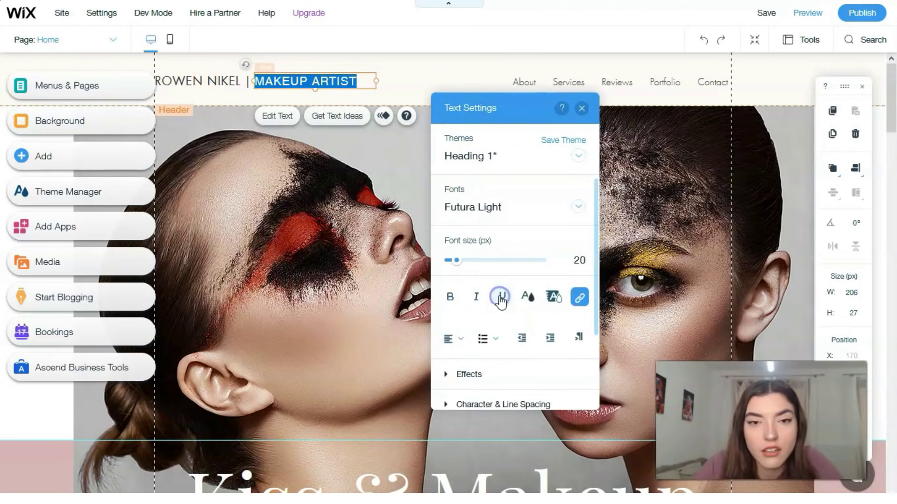
pyautogui.moveTo(457, 260)
pyautogui.mouseDown()
pyautogui.moveTo(475, 258)
pyautogui.moveTo(467, 263)
pyautogui.mouseUp()
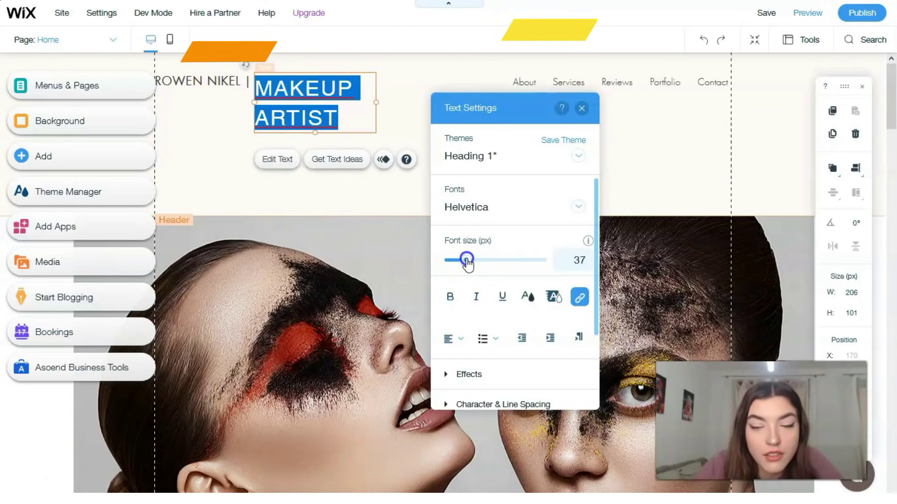
# - Colour the header's "MAKEUP ARTIST" text dark red (#8B0000) and make it bold
pyautogui.click(535, 299)
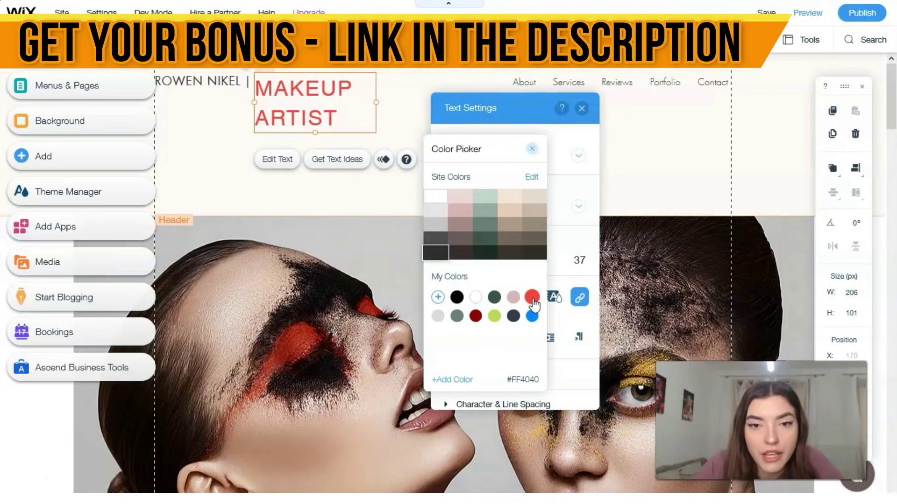
pyautogui.click(484, 243)
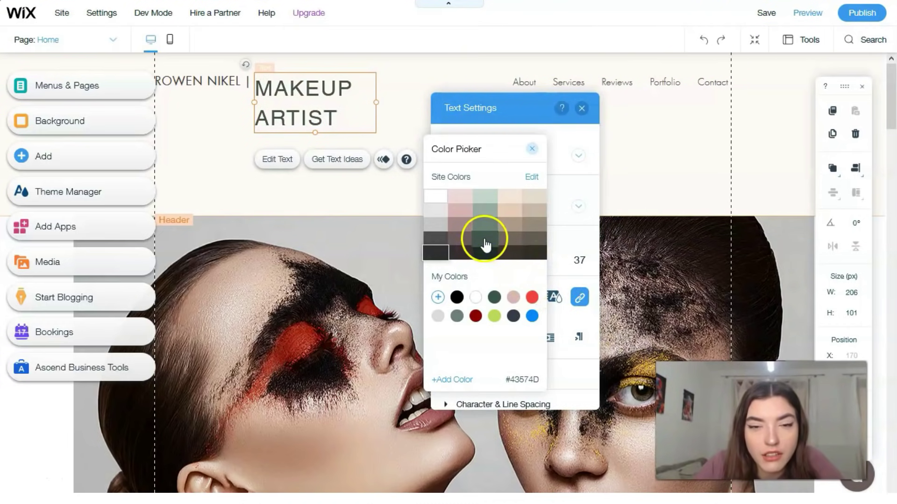
pyautogui.click(531, 297)
pyautogui.click(476, 314)
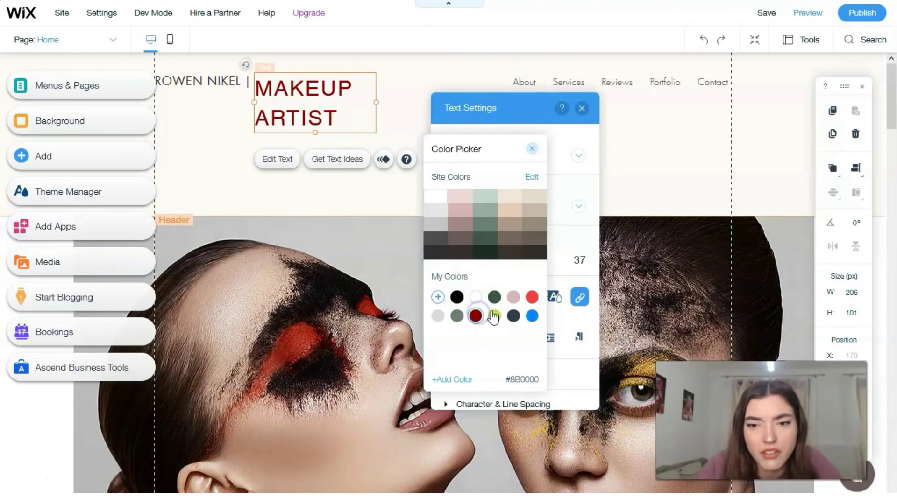
pyautogui.click(532, 150)
pyautogui.click(451, 299)
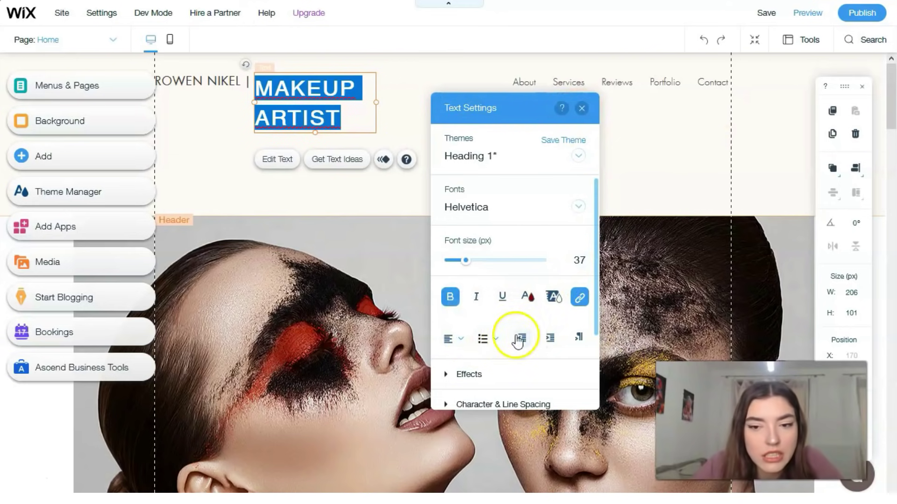
# - Finish editing the header text and reduce the header's height to 152 px
pyautogui.click(586, 110)
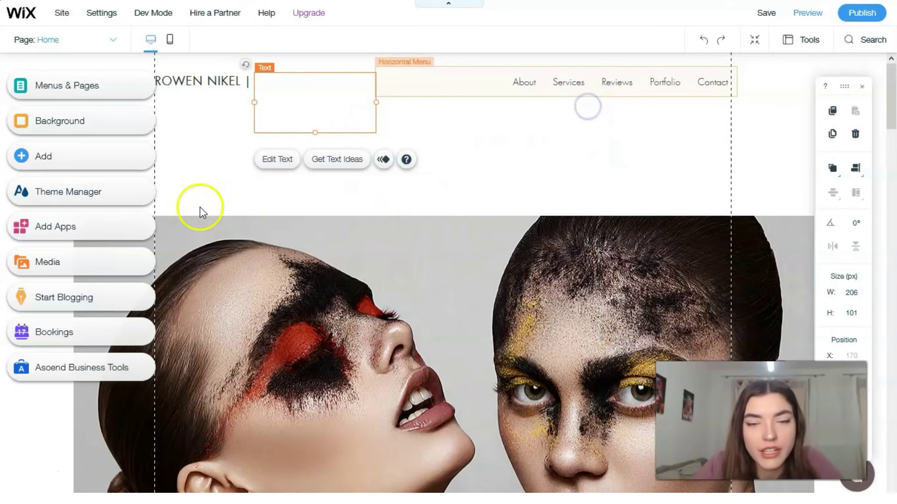
pyautogui.click(592, 175)
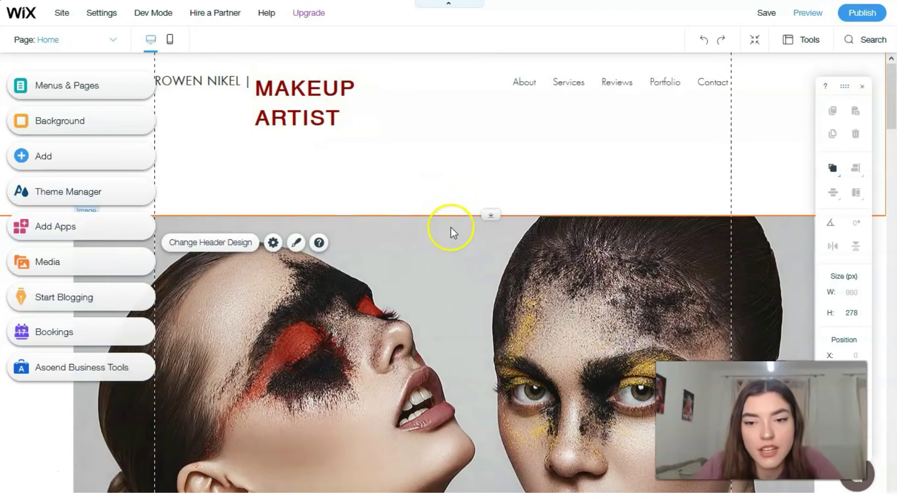
pyautogui.moveTo(486, 214); pyautogui.dragTo(501, 141)
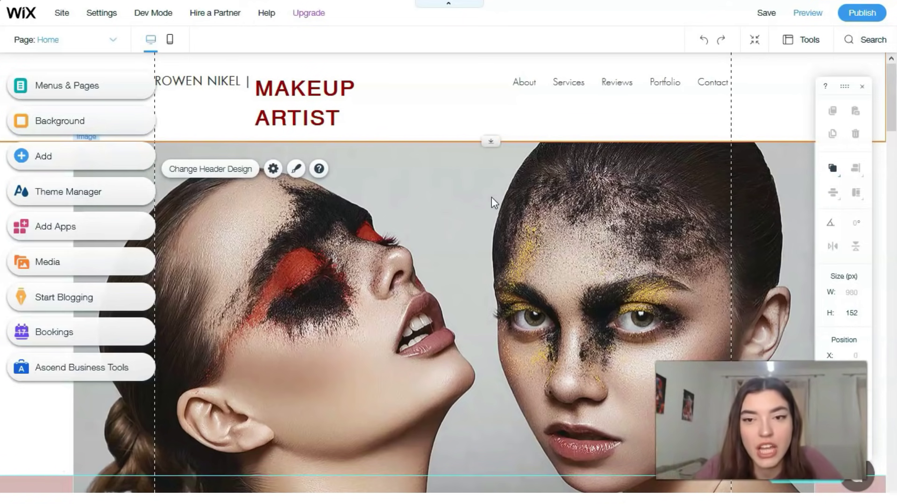
# - Open the design options of the header's horizontal menu
pyautogui.click(615, 82)
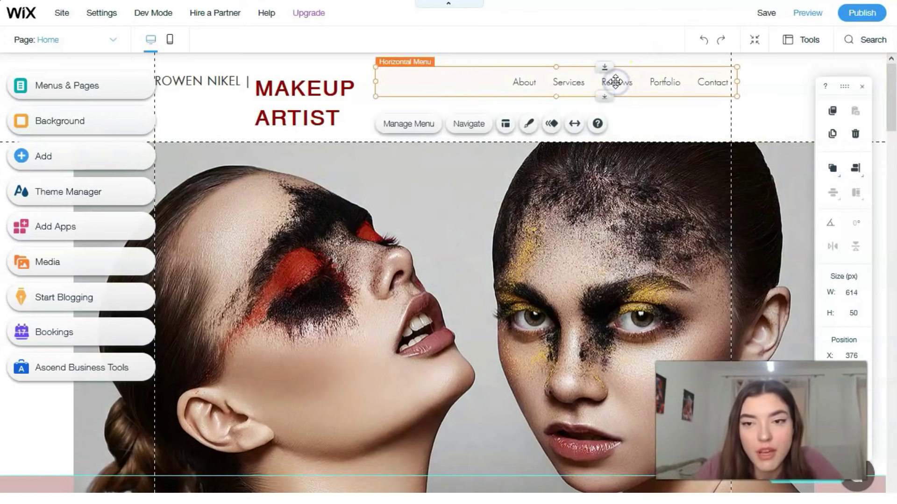
pyautogui.click(616, 82)
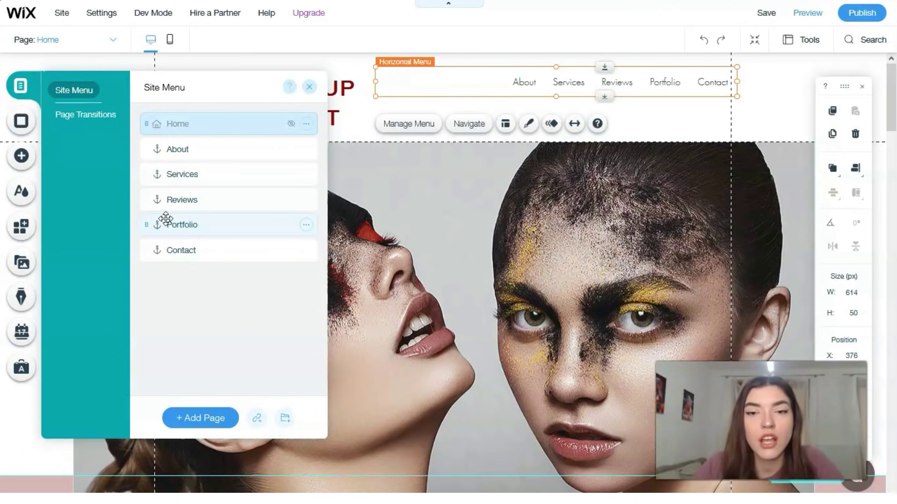
pyautogui.click(527, 131)
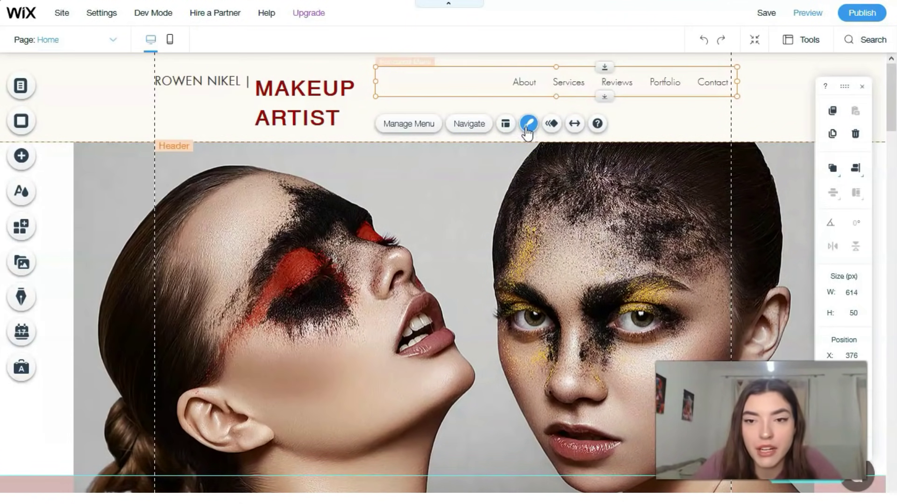
# - Try the themed menu designs with vertical dividers and with top lines, and the blue outlined-box design, on the header menu
pyautogui.click(256, 201)
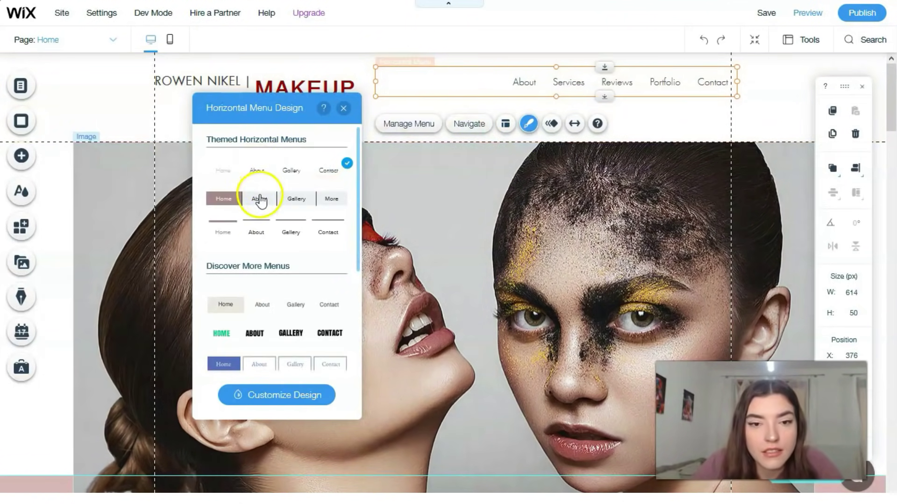
pyautogui.click(258, 173)
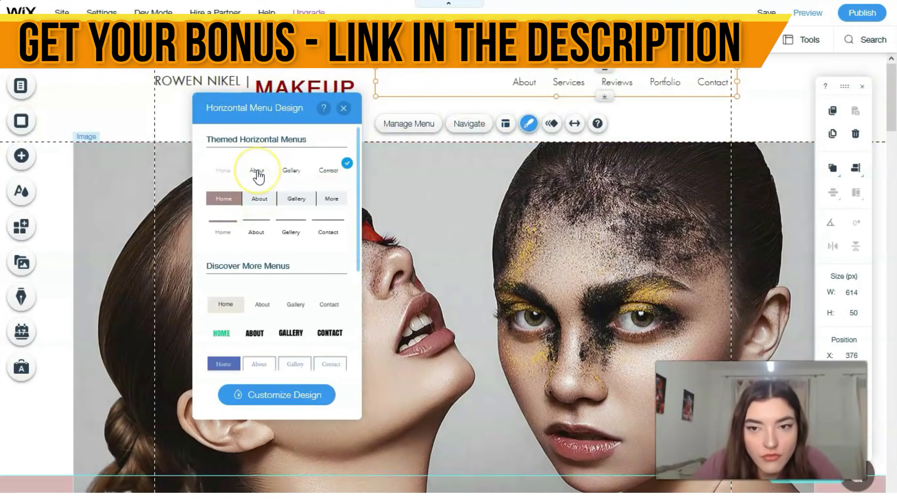
pyautogui.click(260, 200)
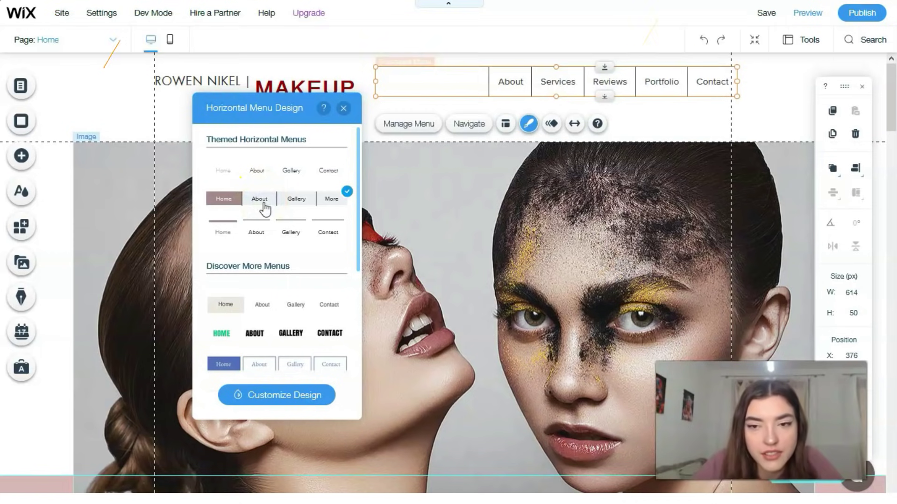
pyautogui.click(270, 238)
pyautogui.scroll(-5, 270, 240)
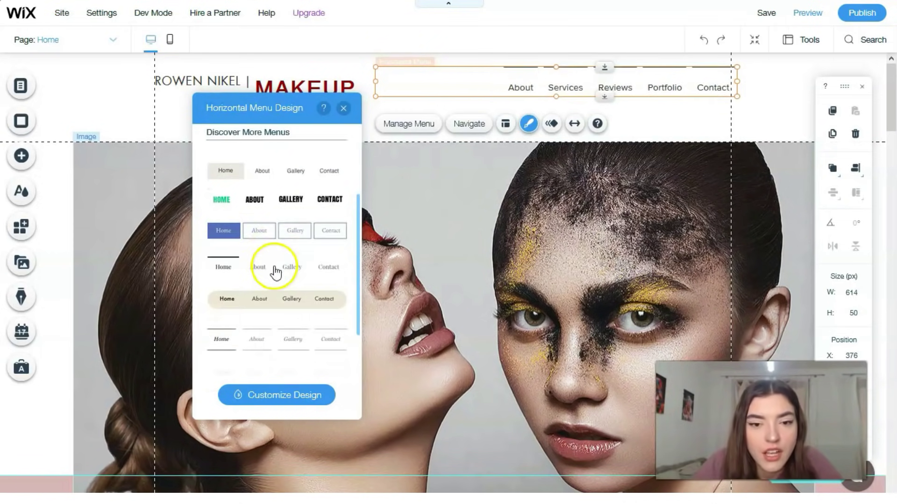
pyautogui.click(242, 183)
pyautogui.scroll(-5, 260, 263)
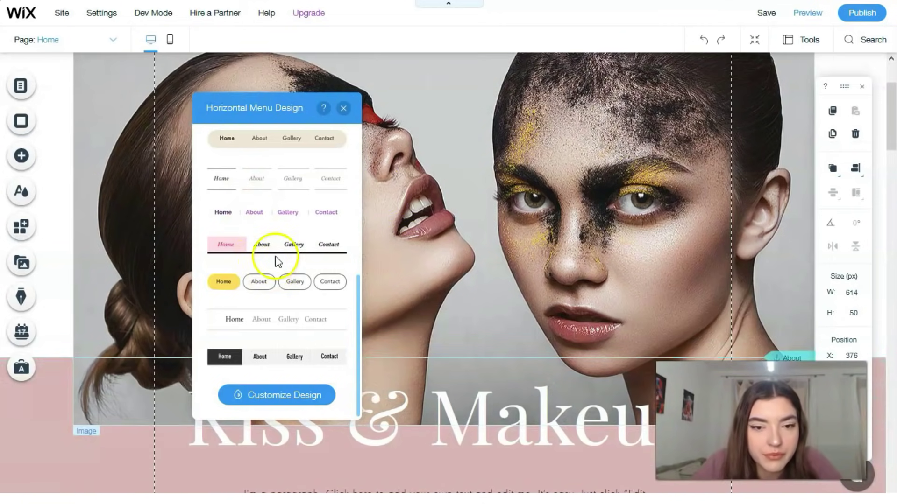
pyautogui.click(461, 130)
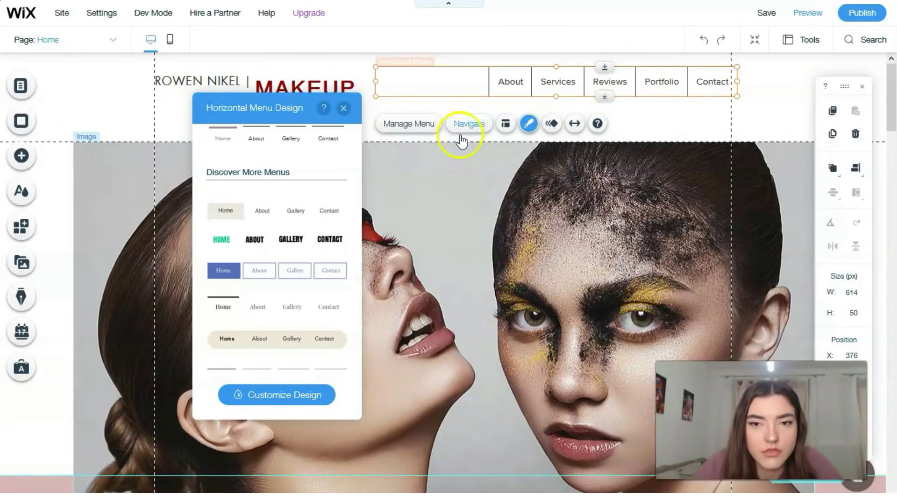
pyautogui.click(276, 279)
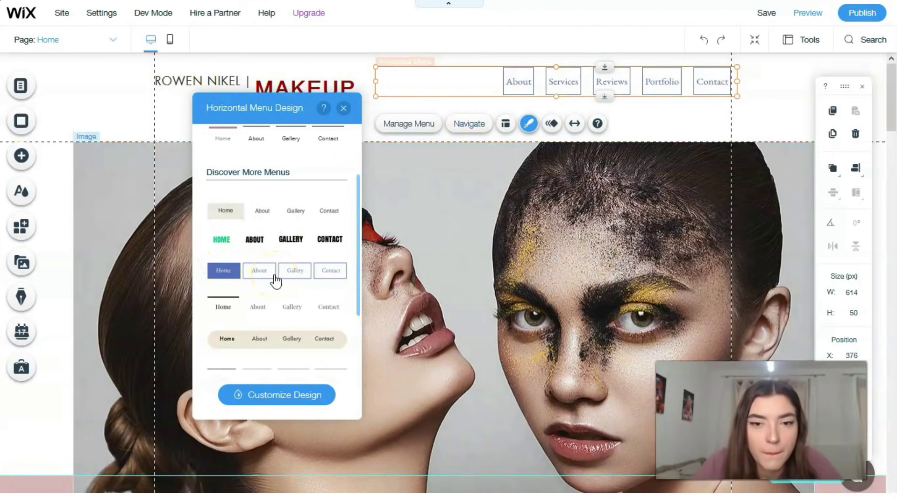
# - Apply the grey serif menu design with a line above Home, from the Discover More Menus collection, to the header menu
pyautogui.click(279, 312)
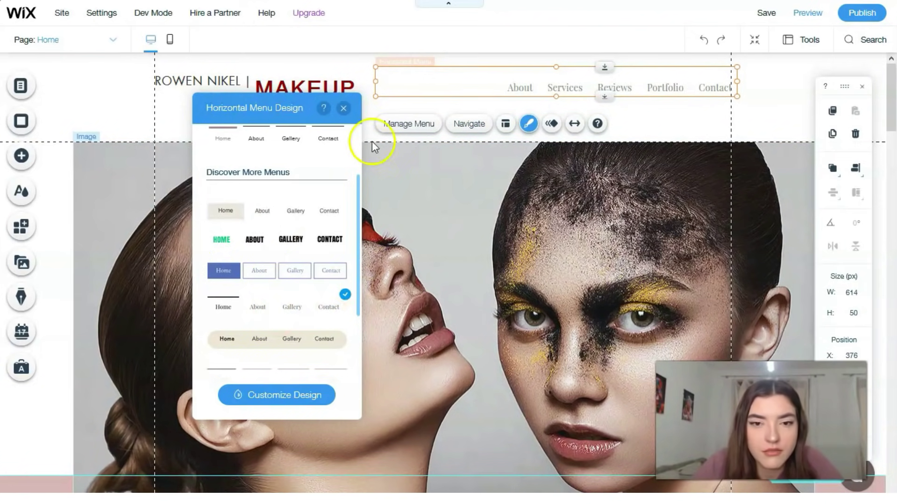
pyautogui.click(343, 108)
pyautogui.click(672, 125)
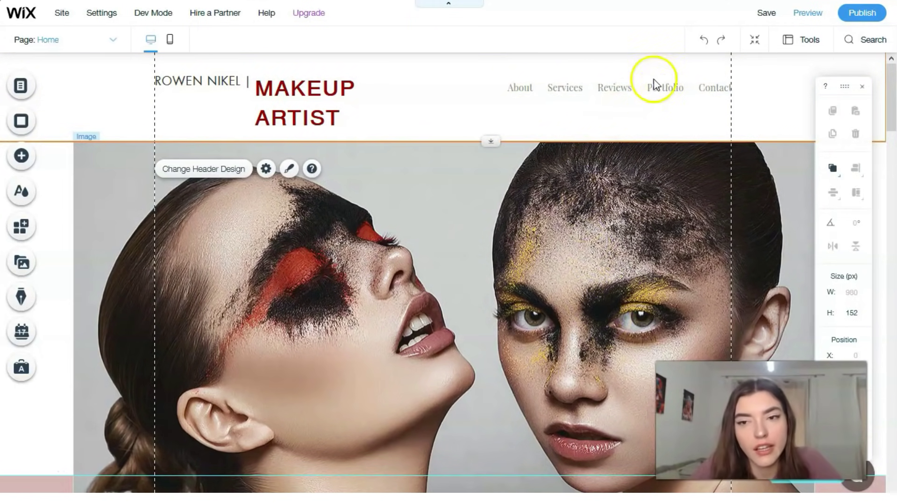
# - Add the Glide-In animation to the header's horizontal menu
pyautogui.click(599, 87)
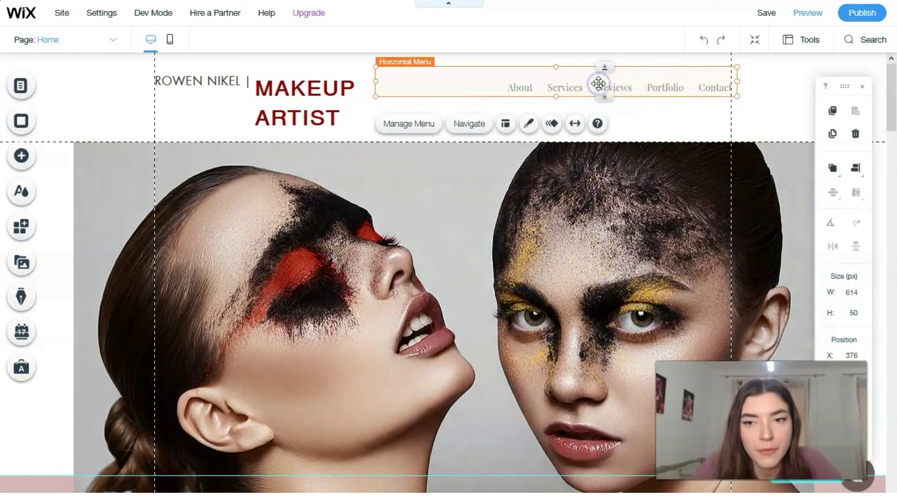
pyautogui.click(597, 86)
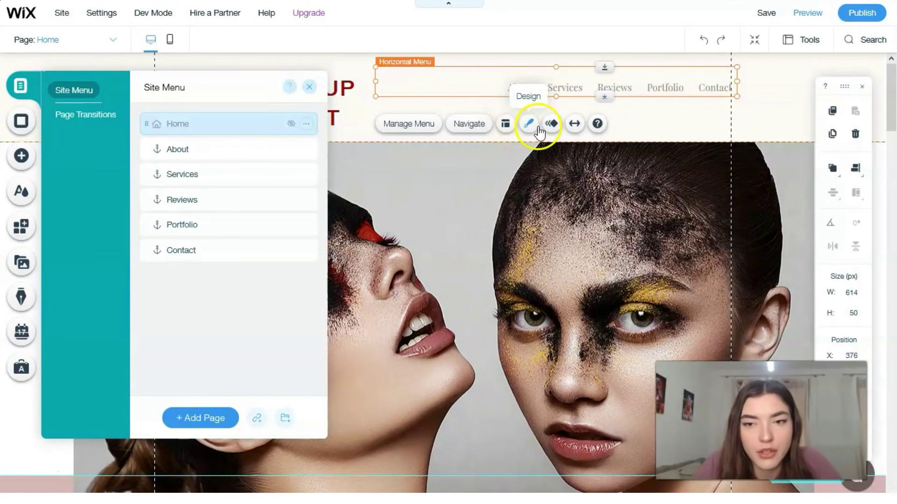
pyautogui.click(554, 125)
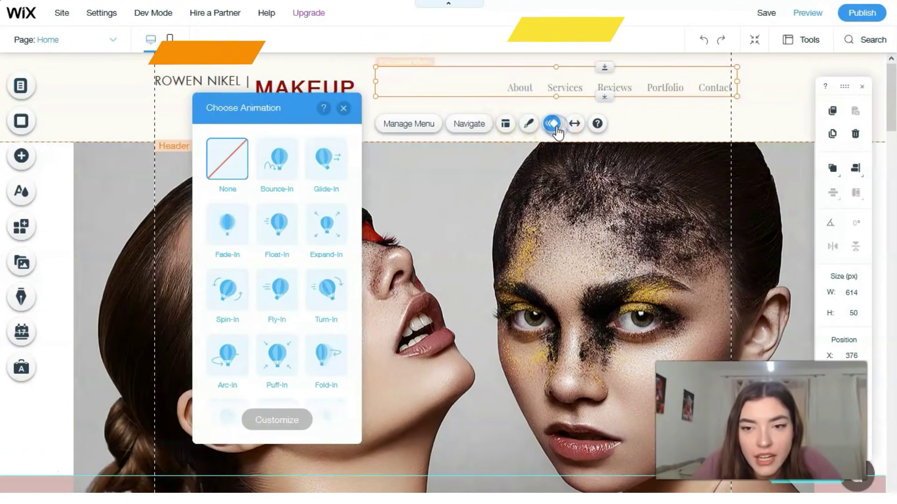
pyautogui.click(334, 163)
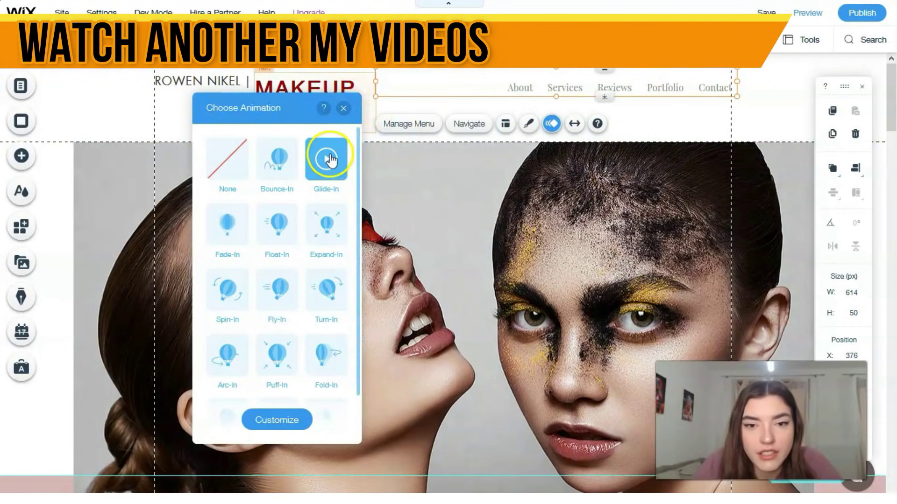
pyautogui.click(345, 163)
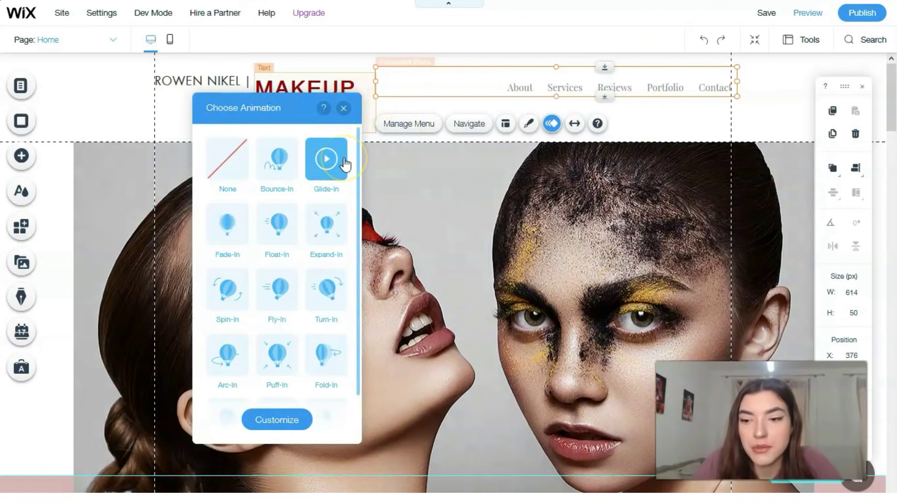
pyautogui.click(343, 108)
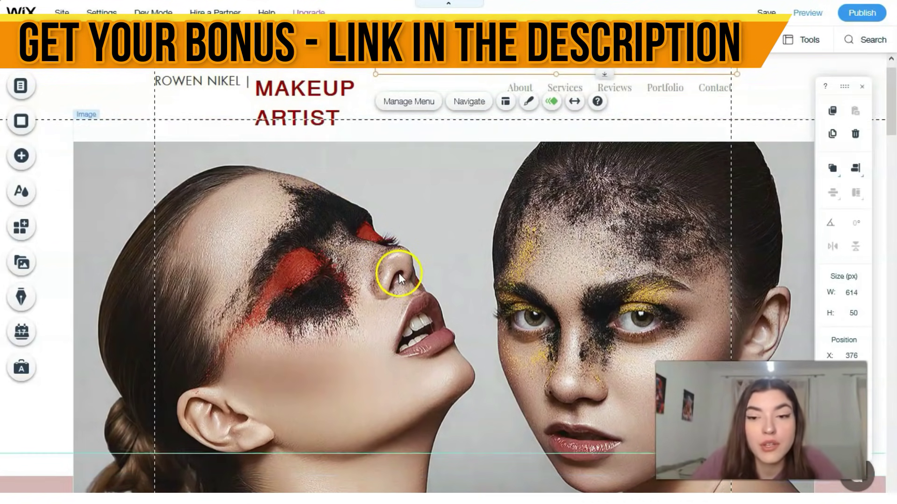
# - Replace the Events image in the Services section with an uploaded closeup-portrat-sensual-glamour picture
pyautogui.scroll(-1, 400, 274)
pyautogui.scroll(-1, 411, 282)
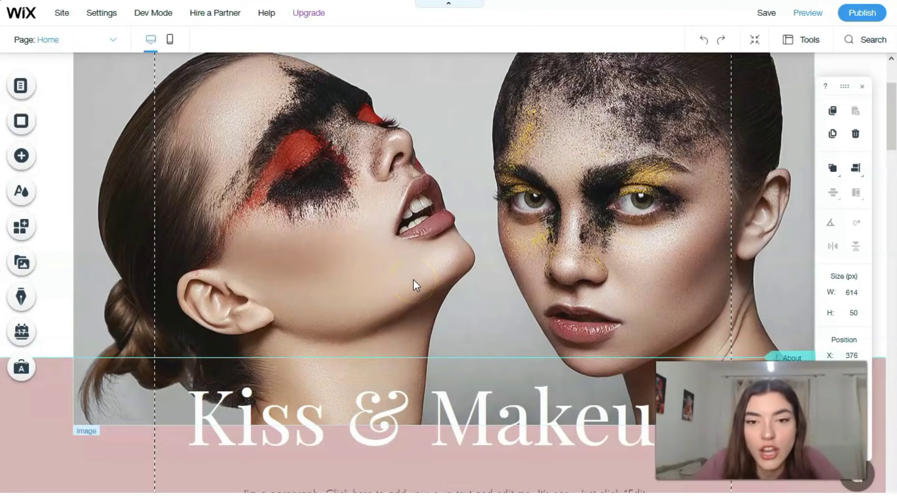
pyautogui.scroll(-2, 410, 320)
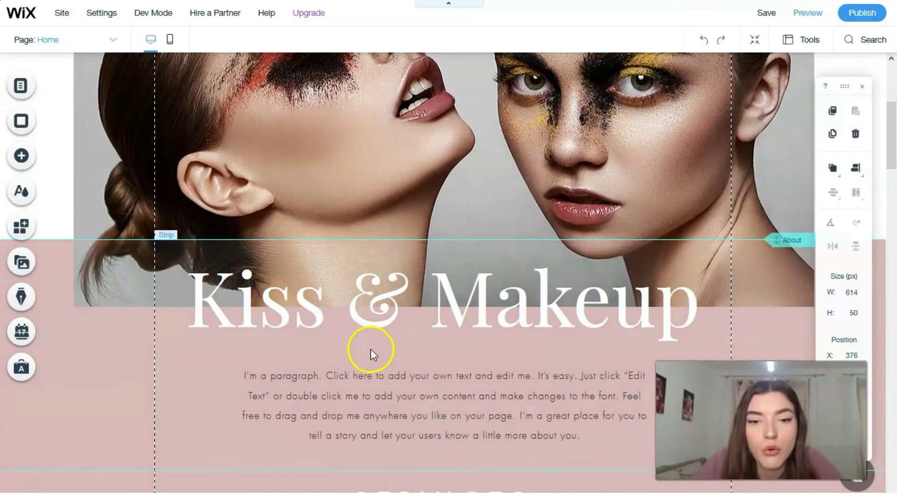
pyautogui.scroll(-2, 371, 348)
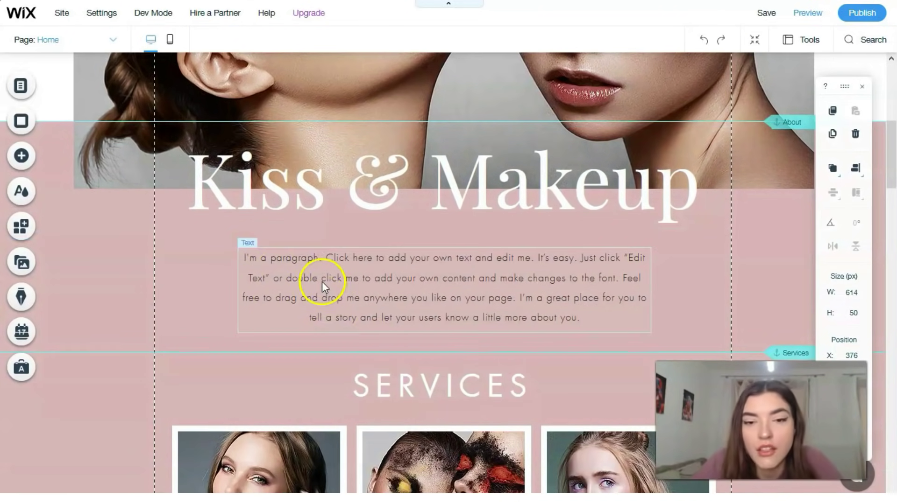
pyautogui.scroll(-1, 334, 285)
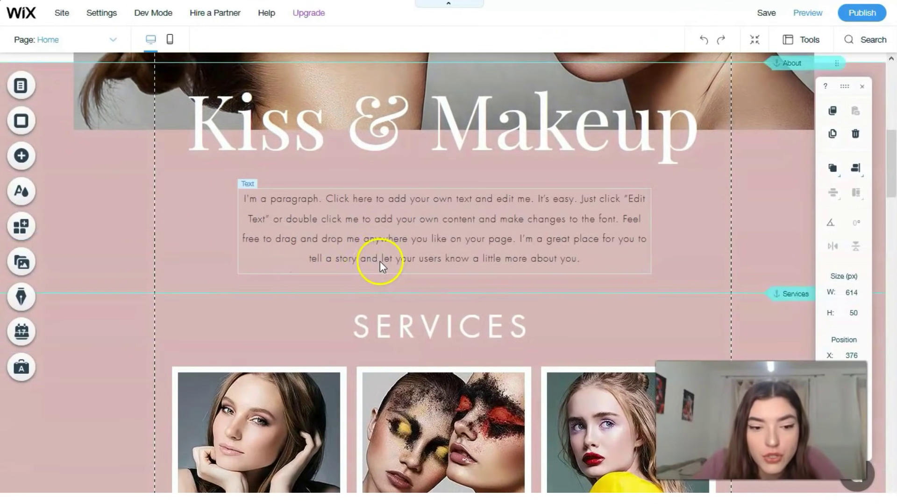
pyautogui.scroll(-3, 436, 257)
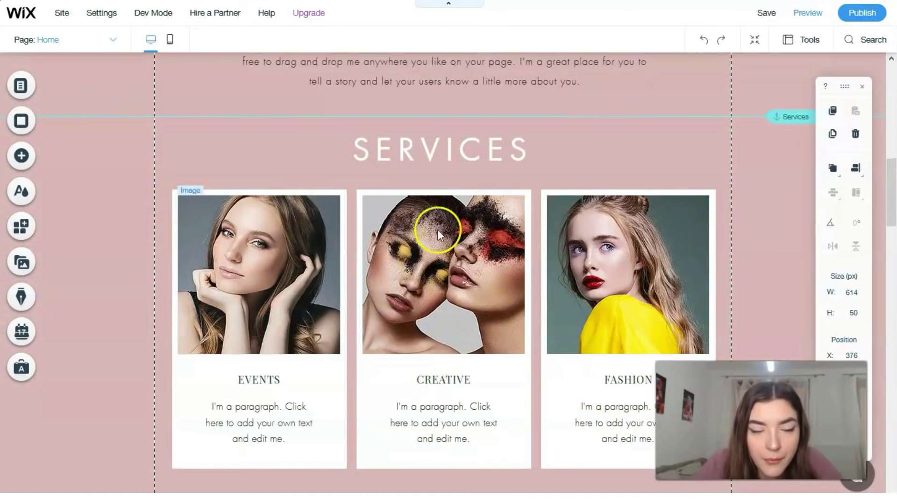
pyautogui.click(323, 217)
pyautogui.click(216, 168)
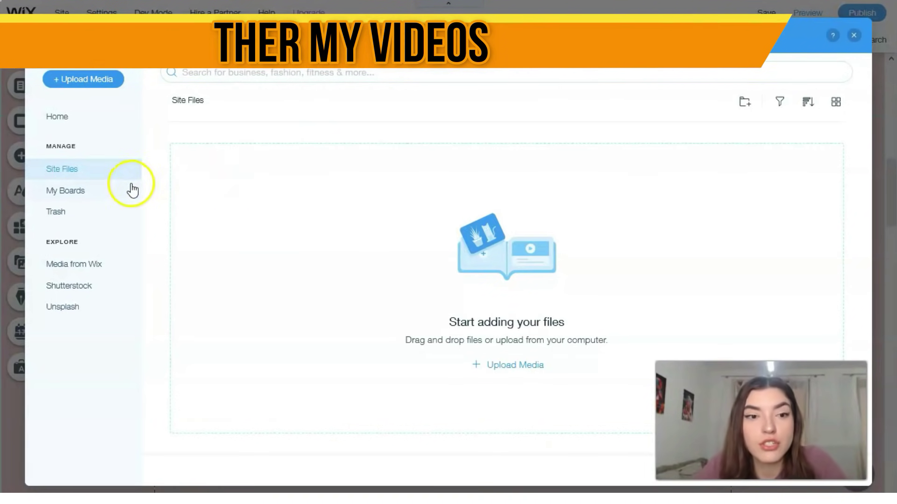
pyautogui.click(98, 273)
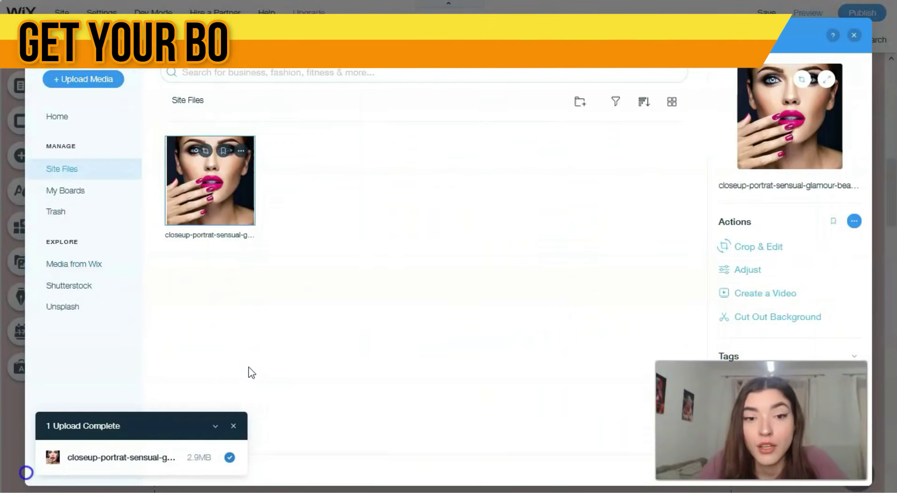
pyautogui.click(211, 211)
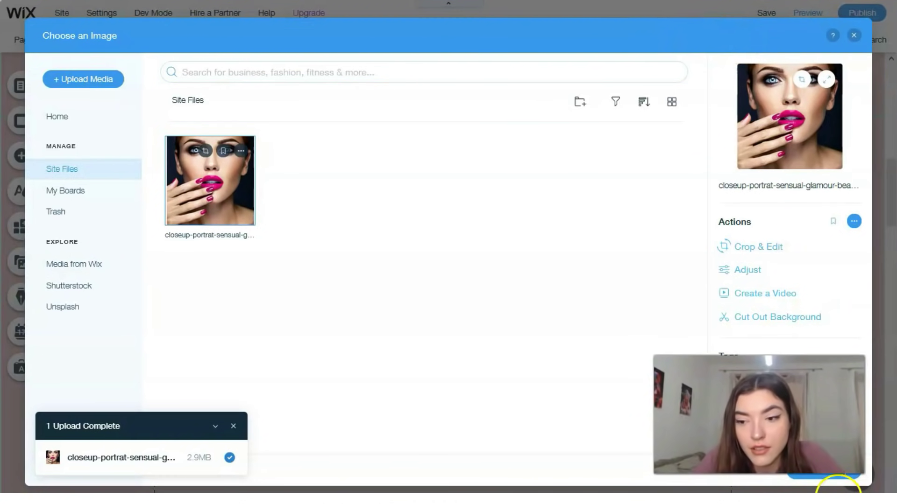
pyautogui.click(838, 481)
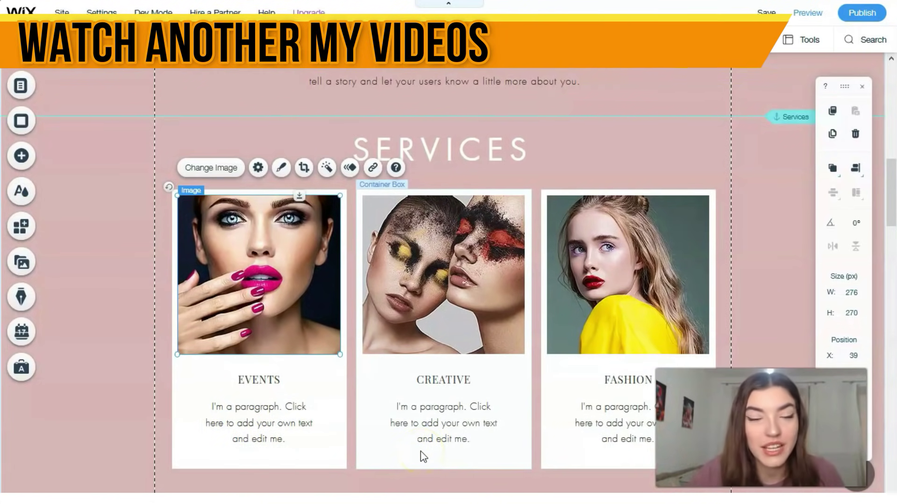
# - Examine the home page's Portfolio gallery, Touch Base contact section and footer
pyautogui.scroll(-3, 429, 402)
pyautogui.scroll(-10, 449, 357)
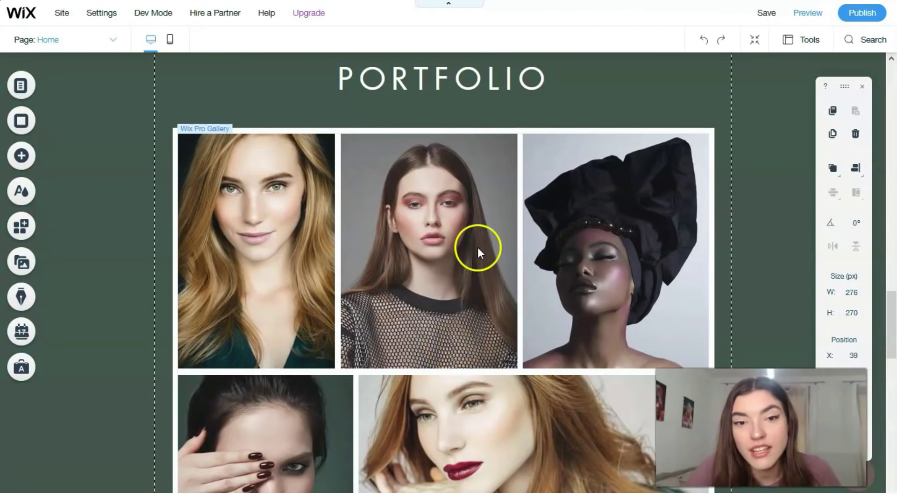
pyautogui.scroll(-8, 490, 251)
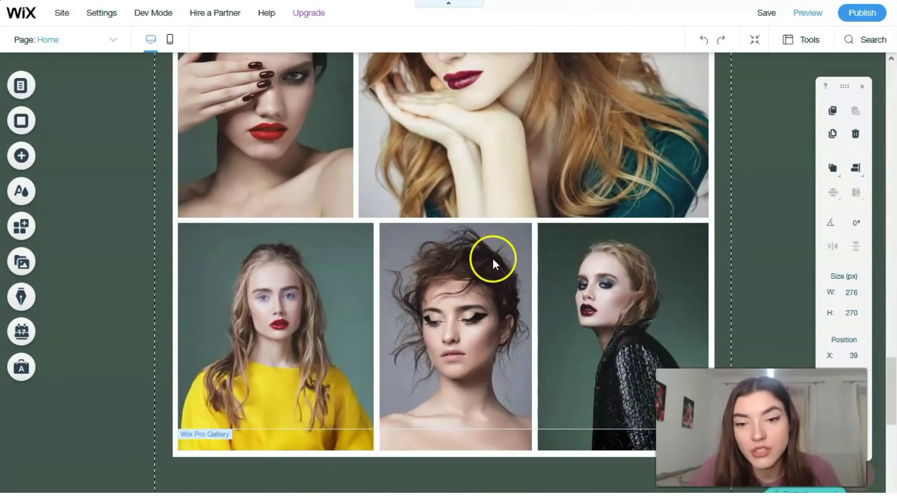
pyautogui.scroll(-8, 492, 263)
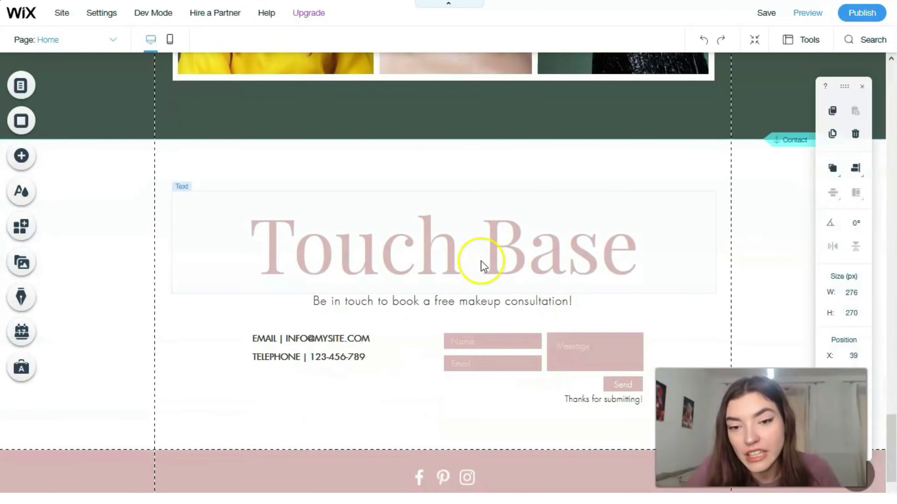
pyautogui.scroll(-3, 481, 271)
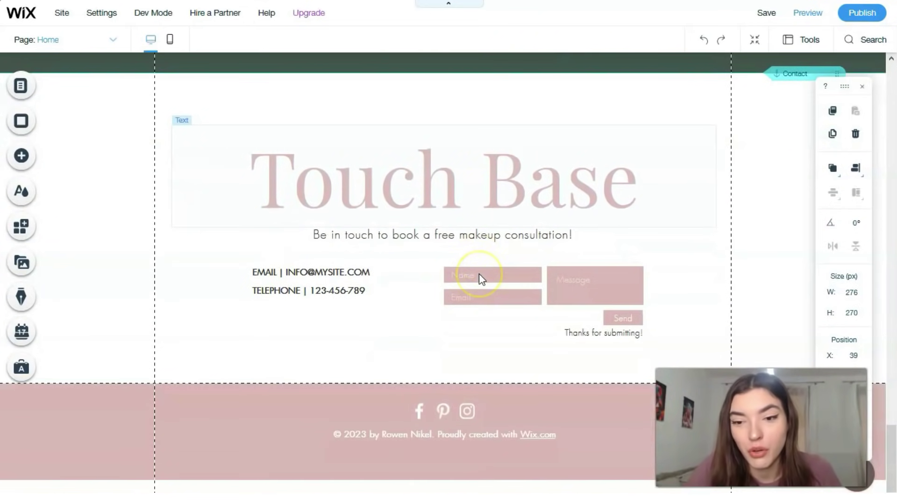
pyautogui.scroll(10, 218, 344)
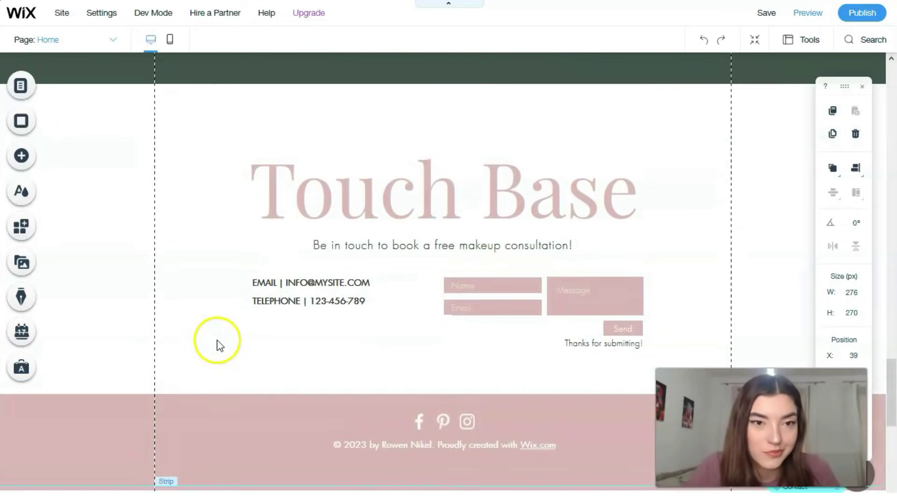
# - Set the home page's background to the light beige site colour #E4DBD1
pyautogui.scroll(15, 218, 341)
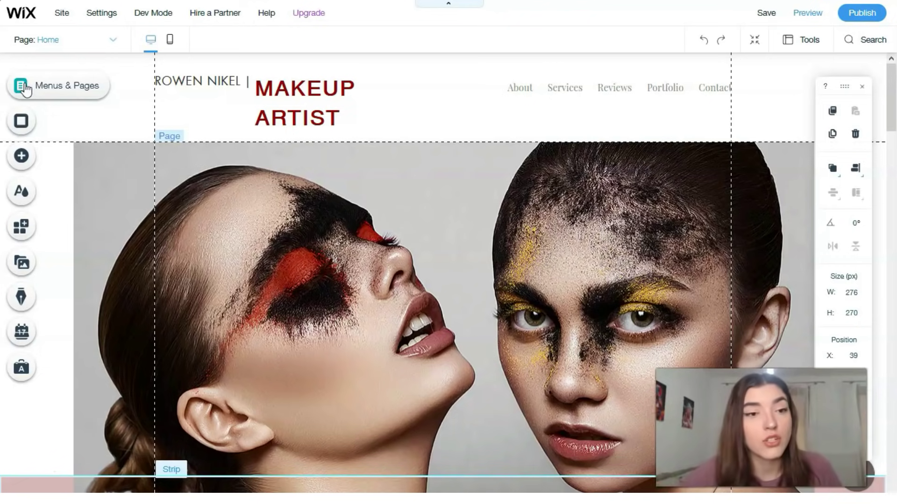
pyautogui.click(21, 127)
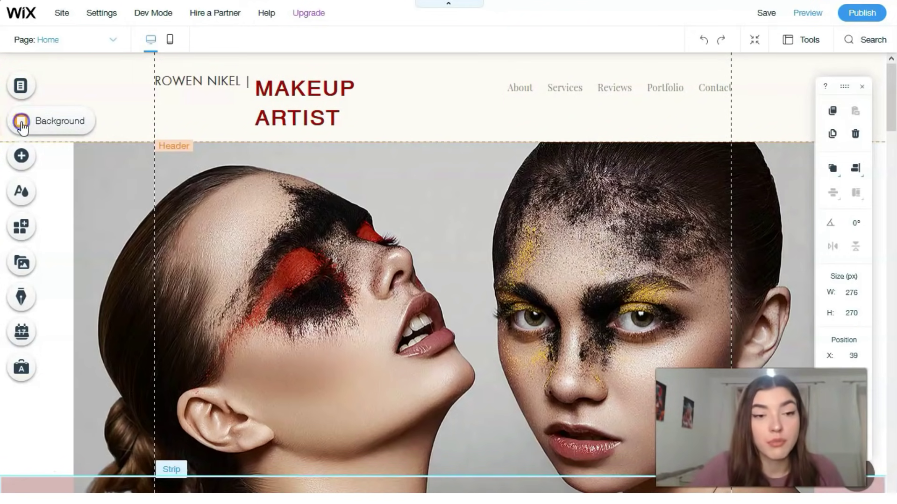
pyautogui.click(21, 126)
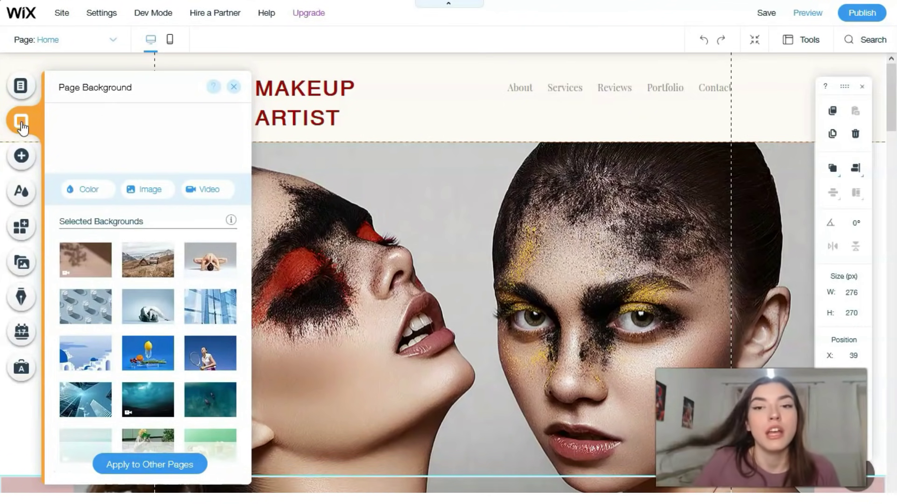
pyautogui.click(84, 186)
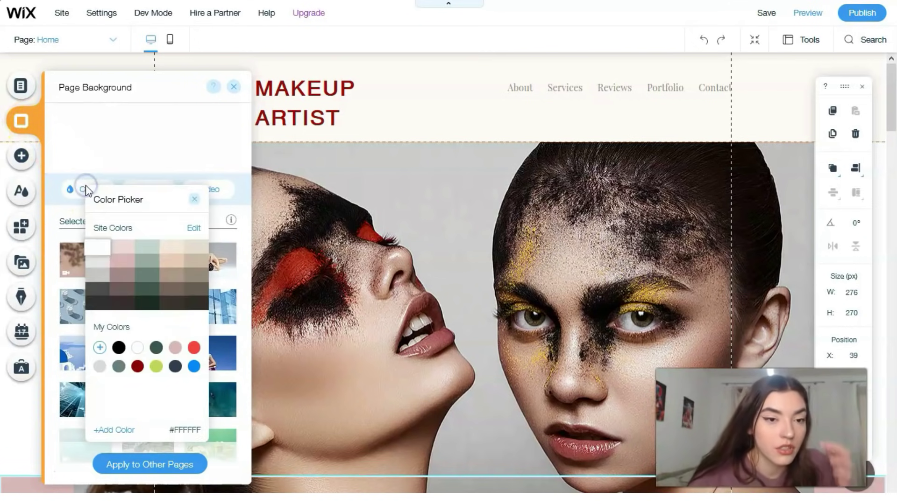
pyautogui.click(130, 269)
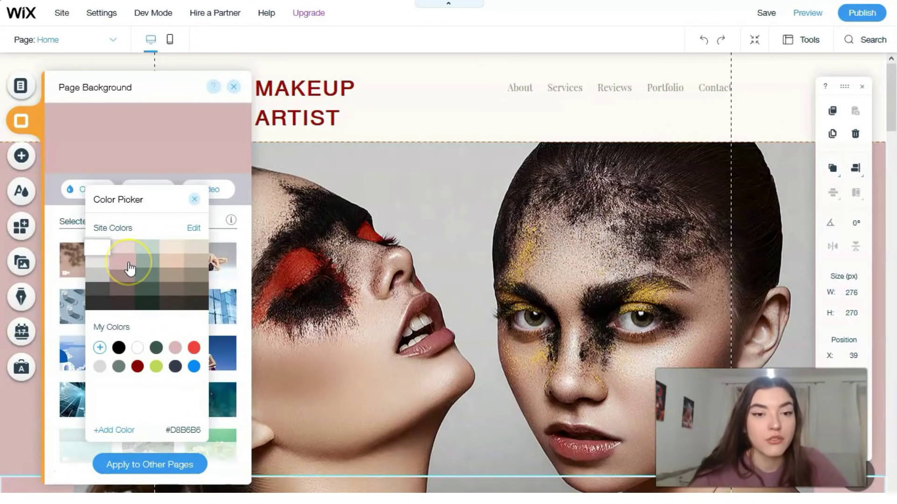
pyautogui.click(154, 266)
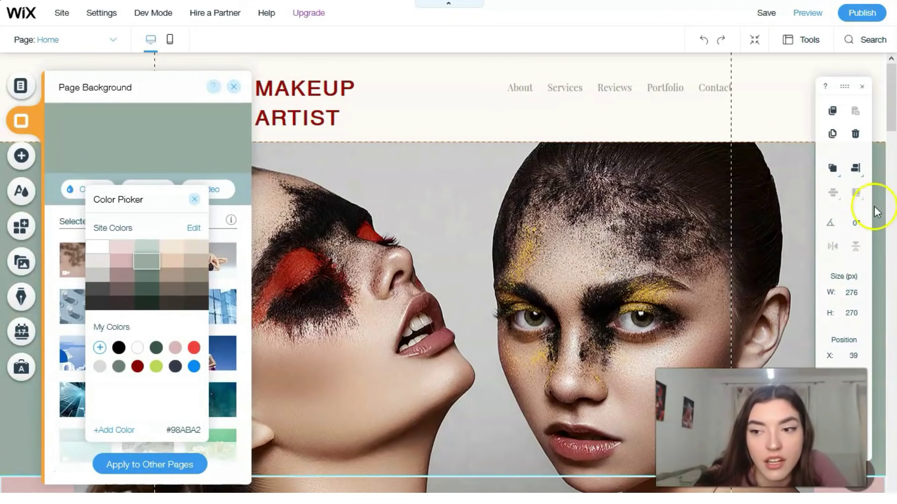
pyautogui.click(177, 264)
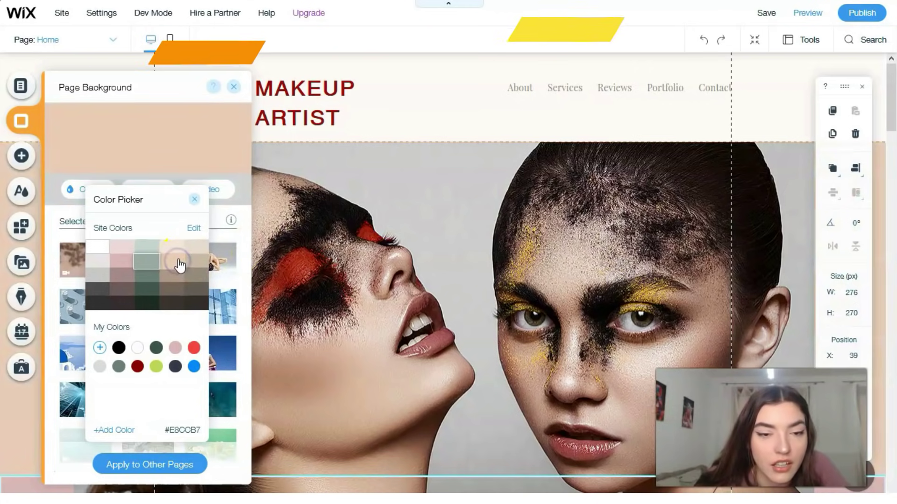
pyautogui.click(203, 252)
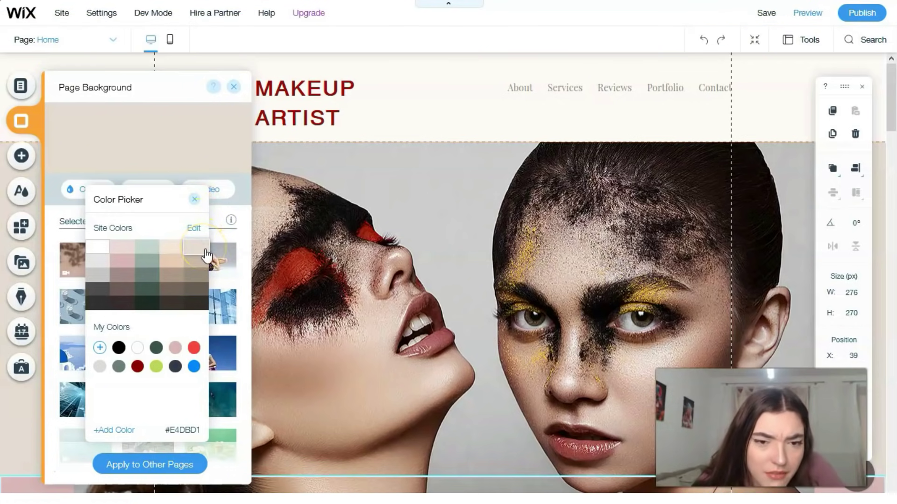
pyautogui.click(194, 200)
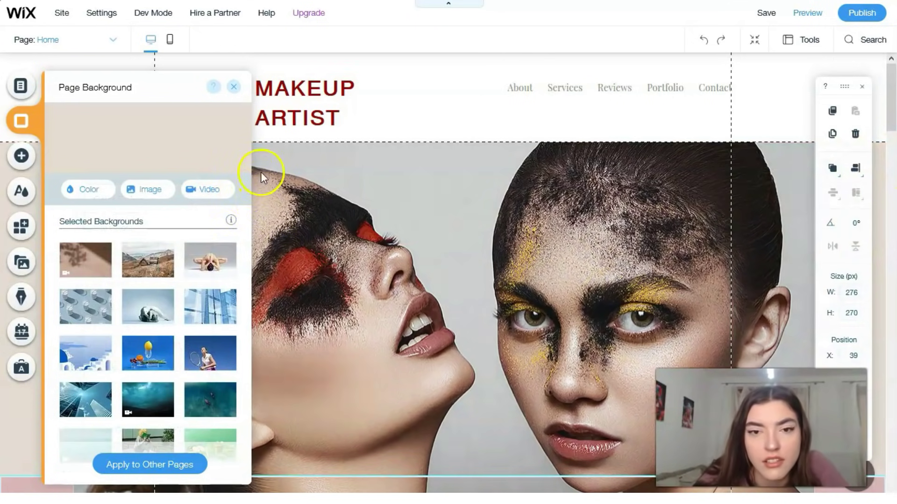
pyautogui.moveTo(68, 299)
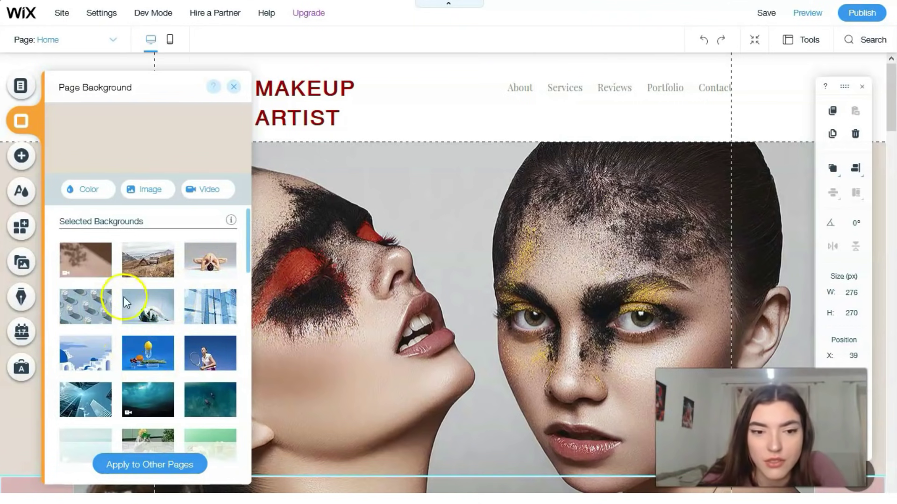
pyautogui.moveTo(134, 365)
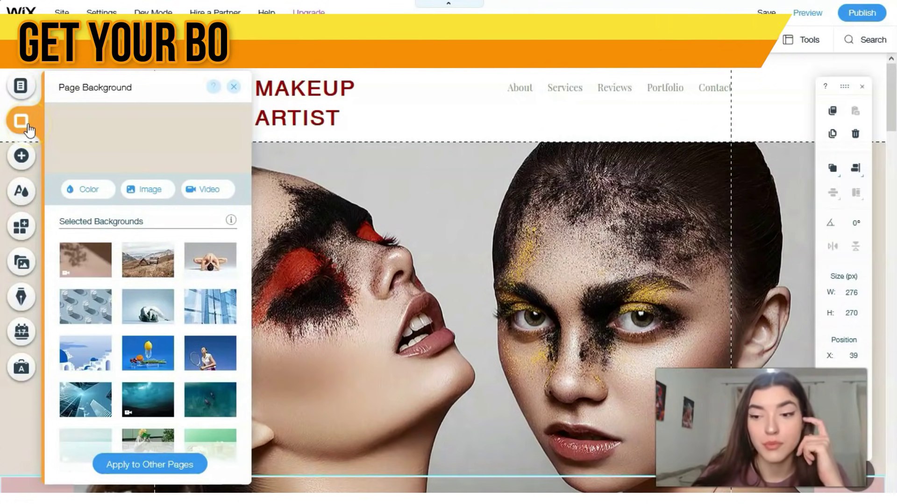
# - Look through the strip, button and decorative elements available to add to the page
pyautogui.click(20, 156)
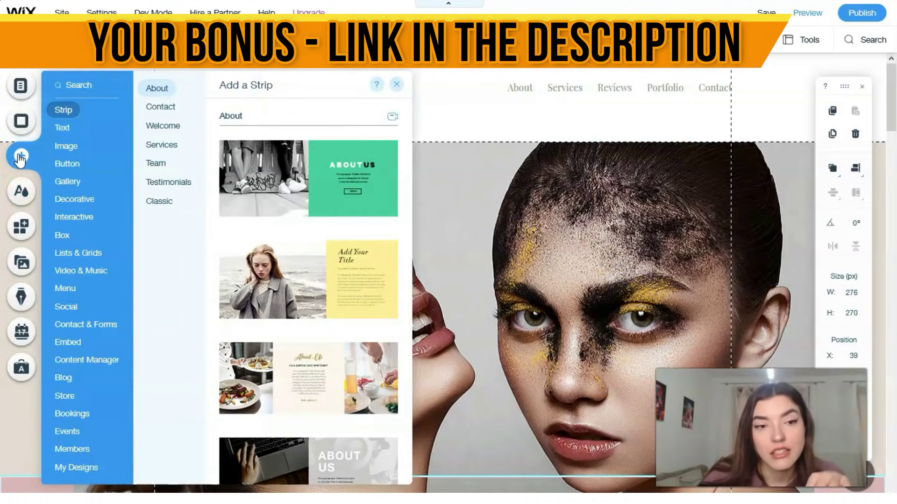
pyautogui.click(64, 164)
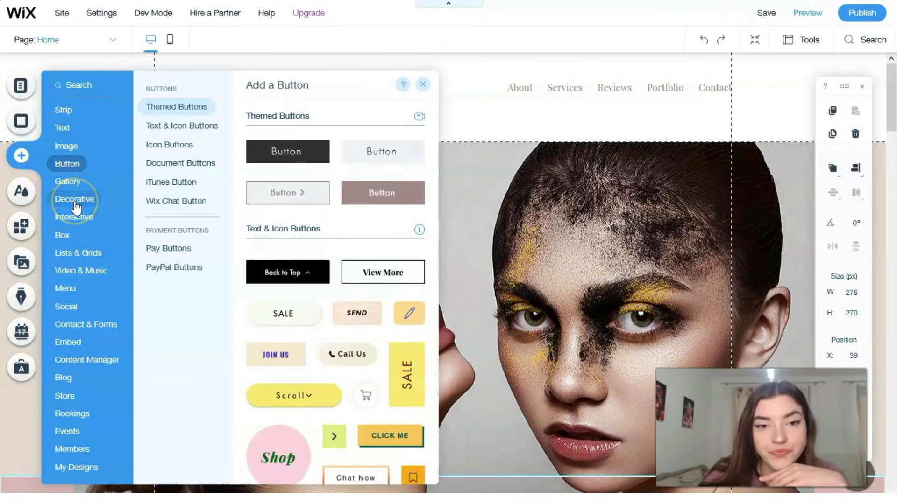
pyautogui.click(74, 201)
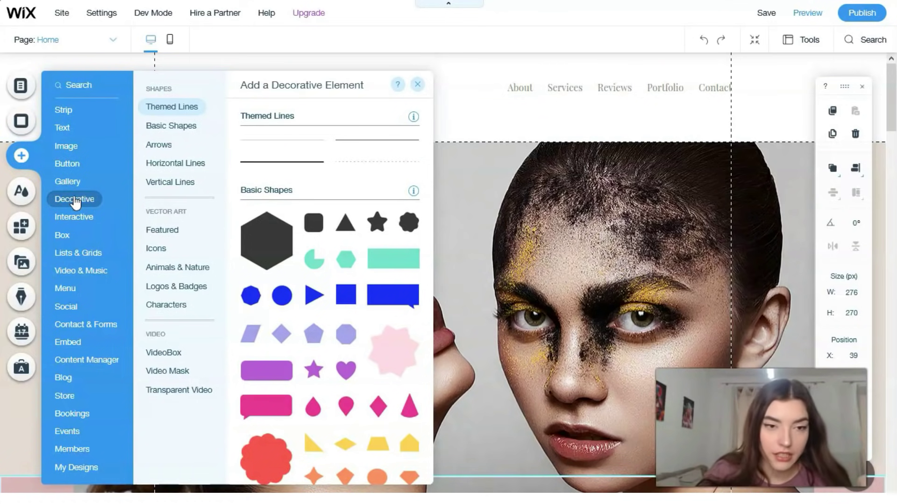
# - Add the Distortion transparent video of a white bust, about 282 by 311 px, across the border between the testimonial slideshow and the Portfolio section
pyautogui.click(80, 271)
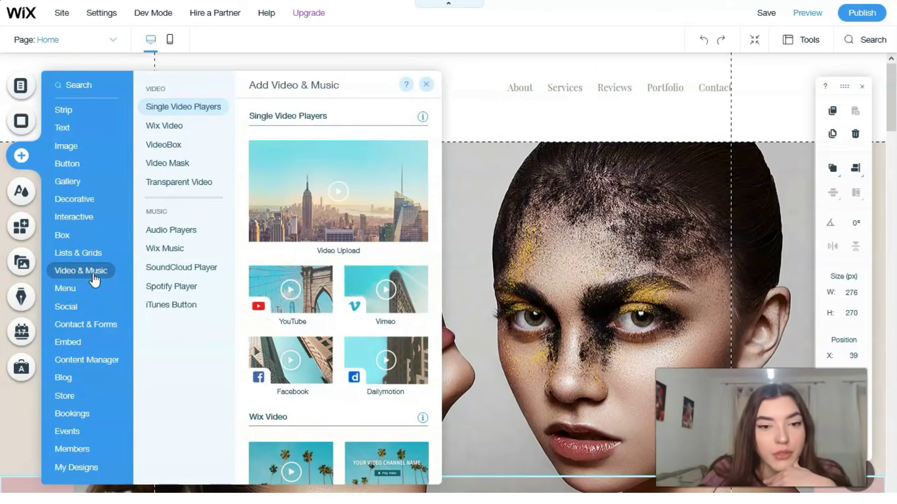
pyautogui.scroll(-5, 554, 262)
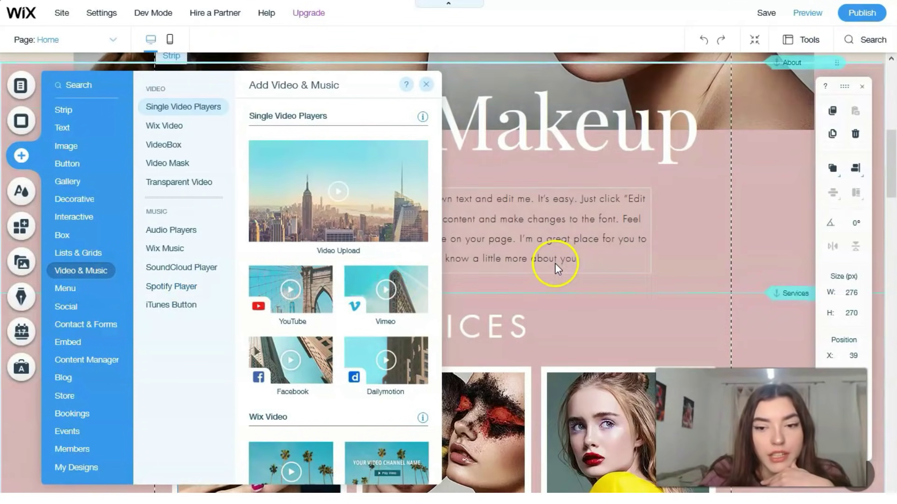
pyautogui.scroll(-10, 556, 266)
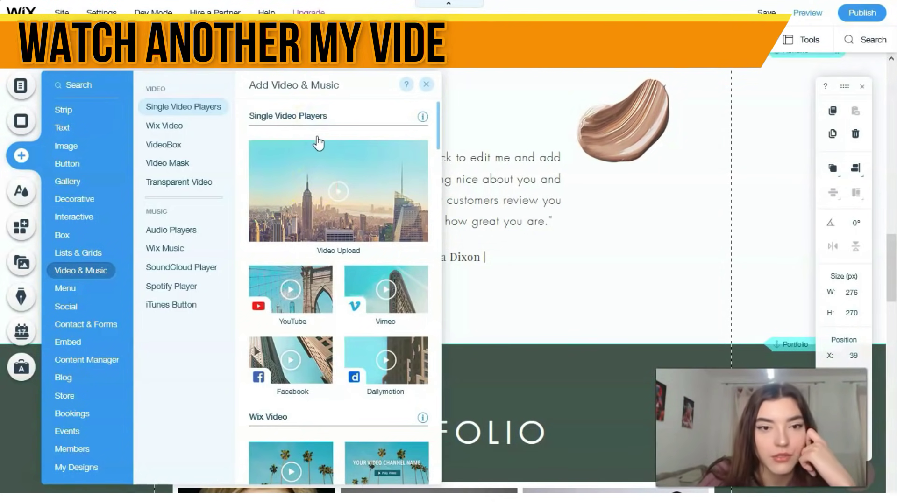
pyautogui.click(179, 127)
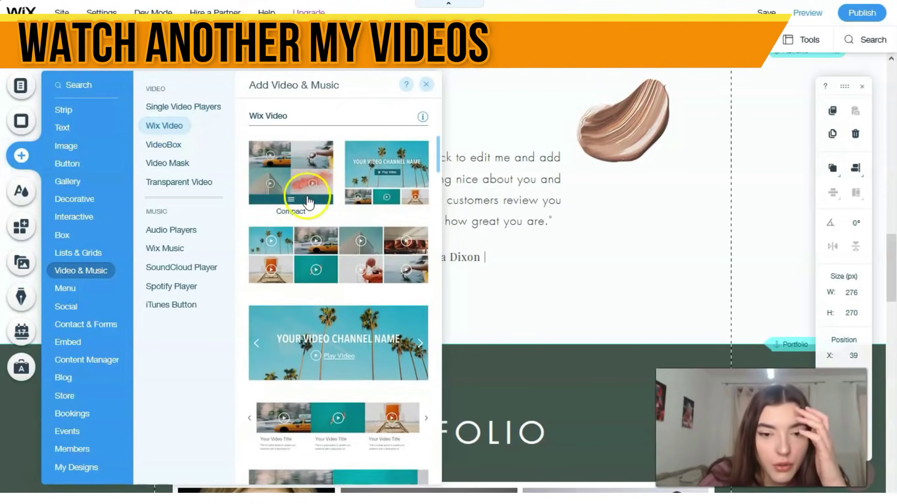
pyautogui.scroll(-3, 311, 203)
pyautogui.scroll(-6, 317, 215)
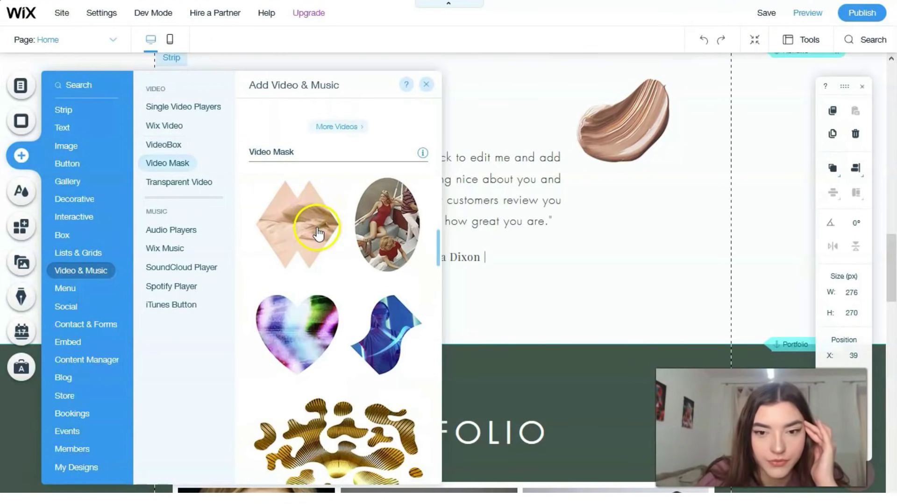
pyautogui.scroll(-3, 315, 229)
pyautogui.scroll(-5, 318, 234)
pyautogui.scroll(-1, 318, 231)
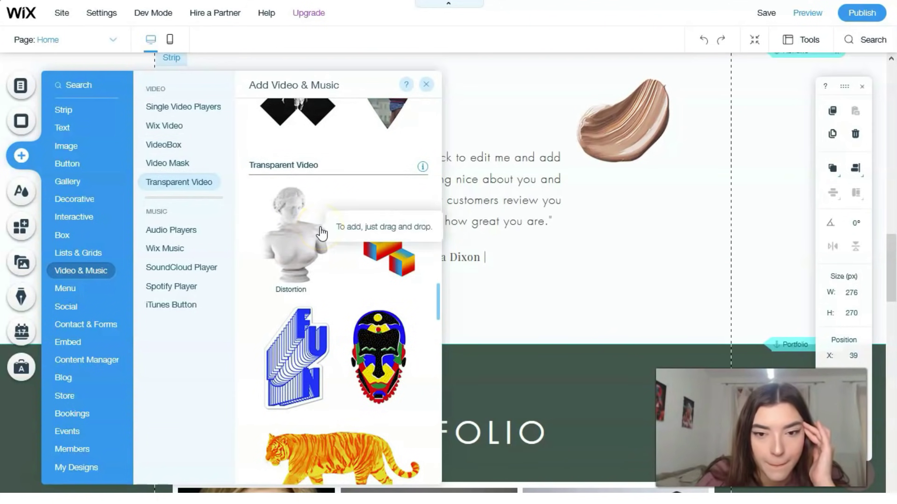
pyautogui.click(293, 243)
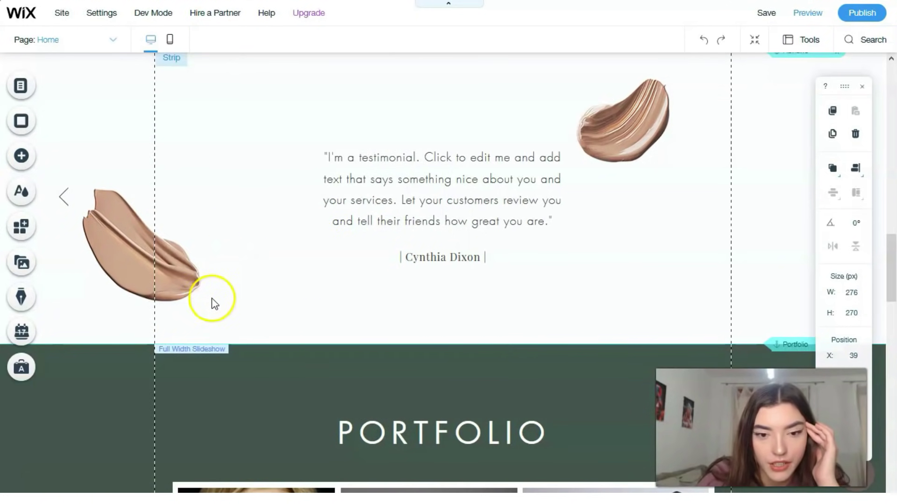
pyautogui.moveTo(562, 149); pyautogui.dragTo(470, 221)
pyautogui.moveTo(397, 369)
pyautogui.mouseDown()
pyautogui.moveTo(238, 379)
pyautogui.moveTo(278, 393)
pyautogui.mouseUp()
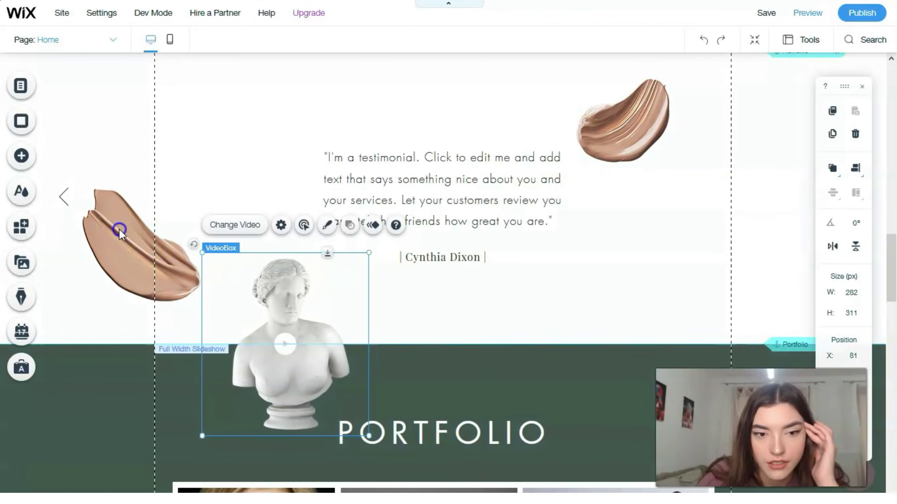
# - Change the bust video's big play button to the solid triangle on a pale circle design
pyautogui.click(119, 229)
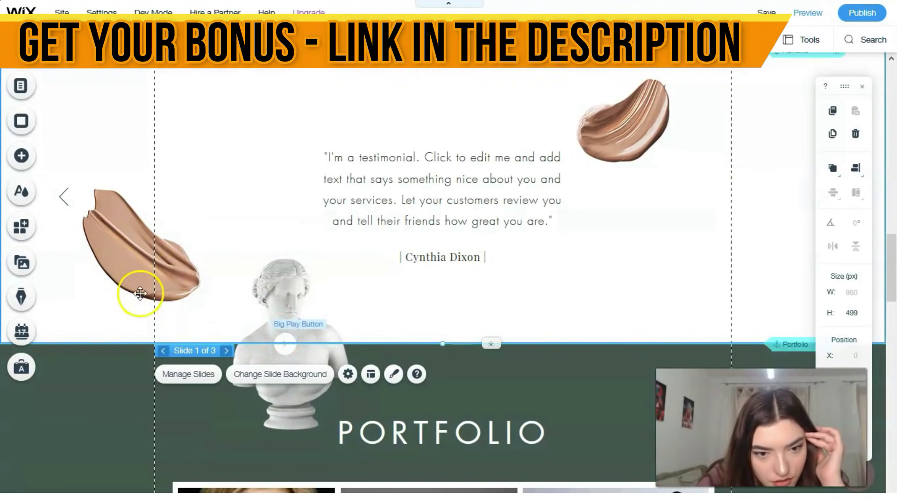
pyautogui.click(285, 349)
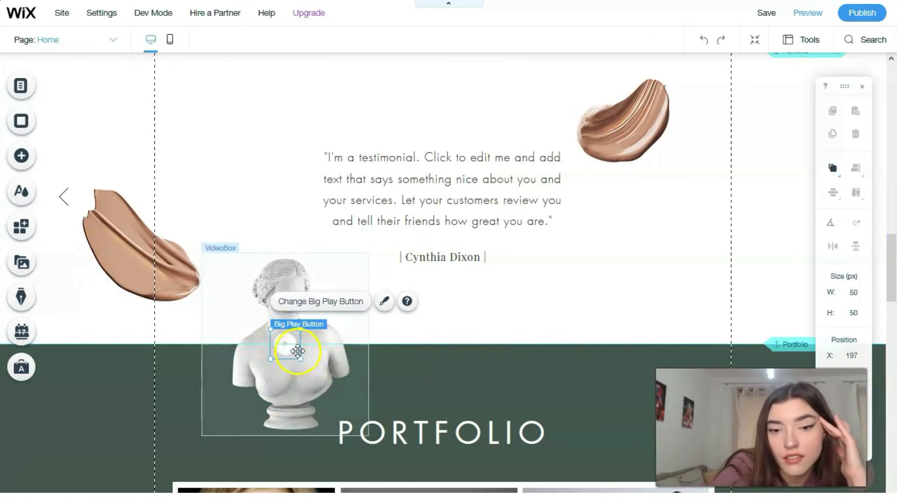
pyautogui.click(334, 304)
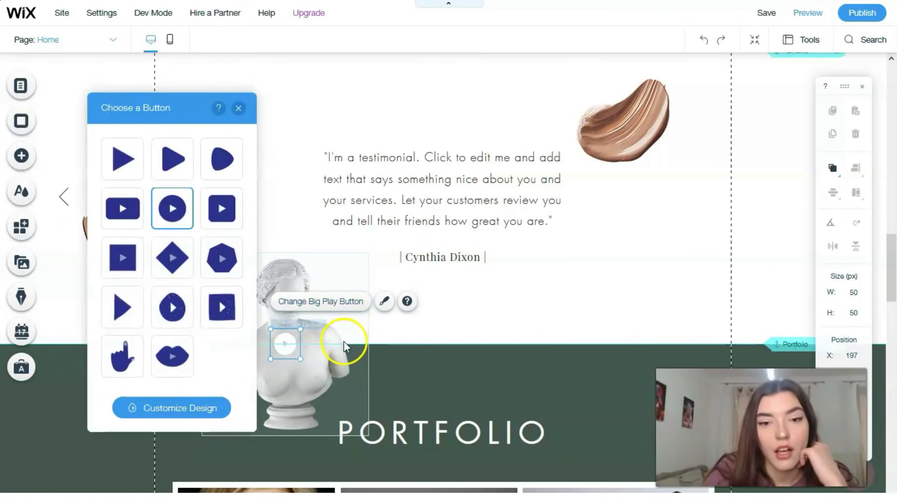
pyautogui.scroll(-5, 162, 182)
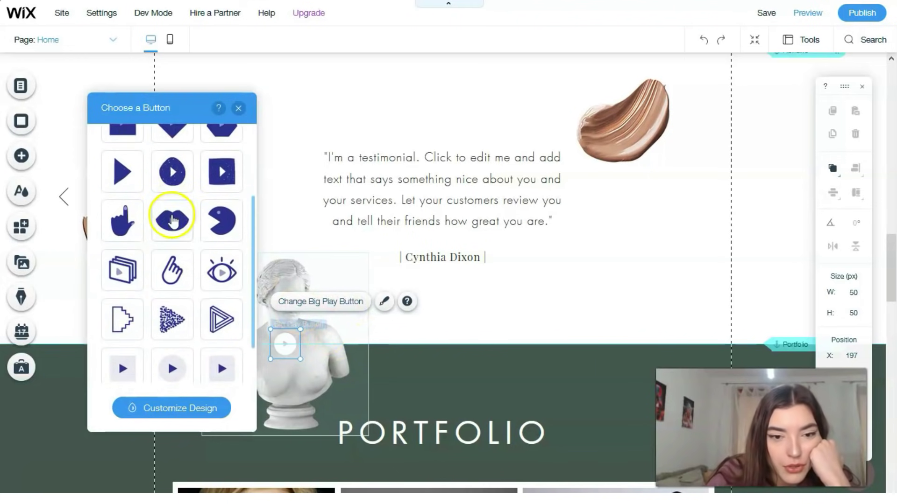
pyautogui.scroll(-1, 171, 243)
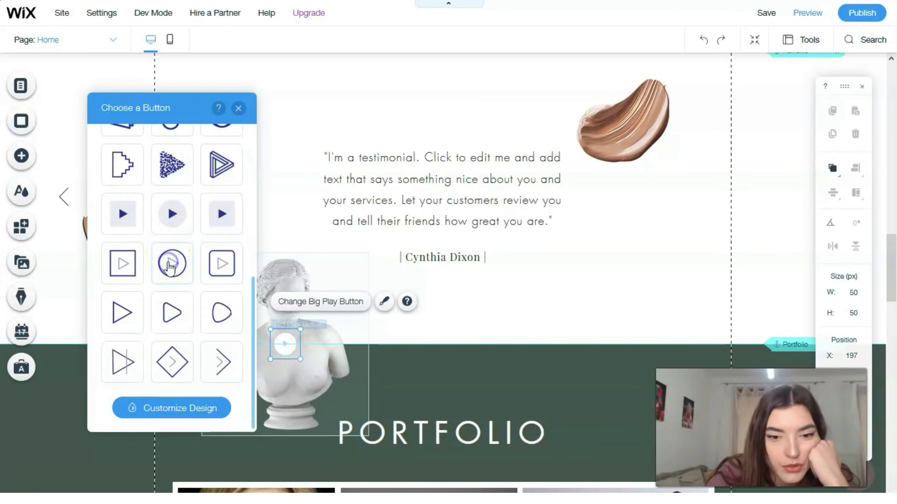
pyautogui.click(170, 267)
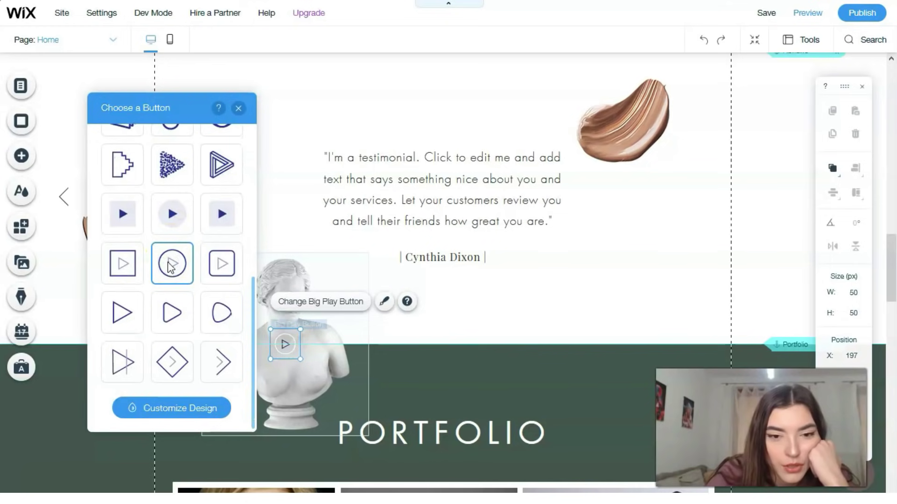
pyautogui.click(180, 215)
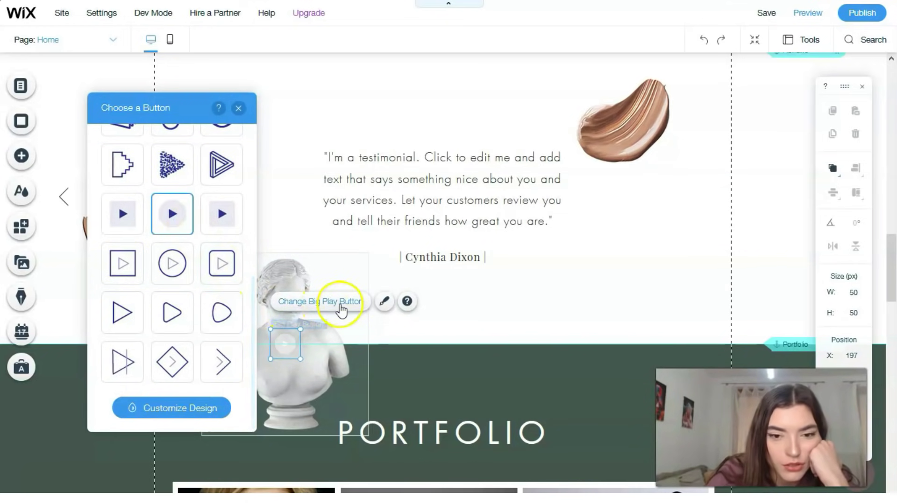
pyautogui.scroll(-5, 152, 302)
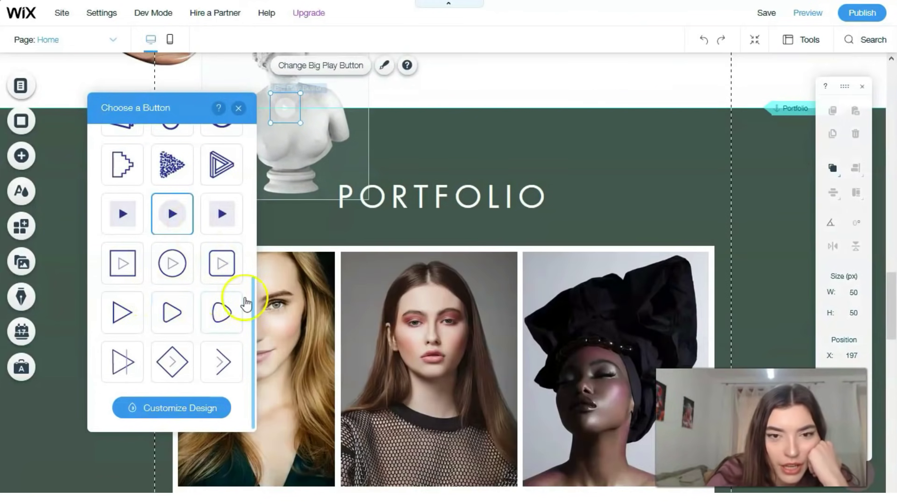
pyautogui.click(238, 110)
pyautogui.scroll(2, 467, 180)
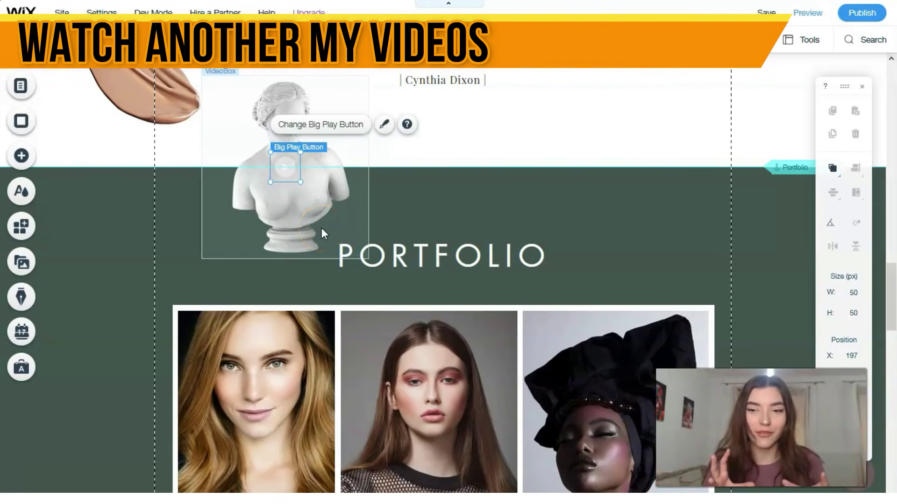
pyautogui.click(212, 264)
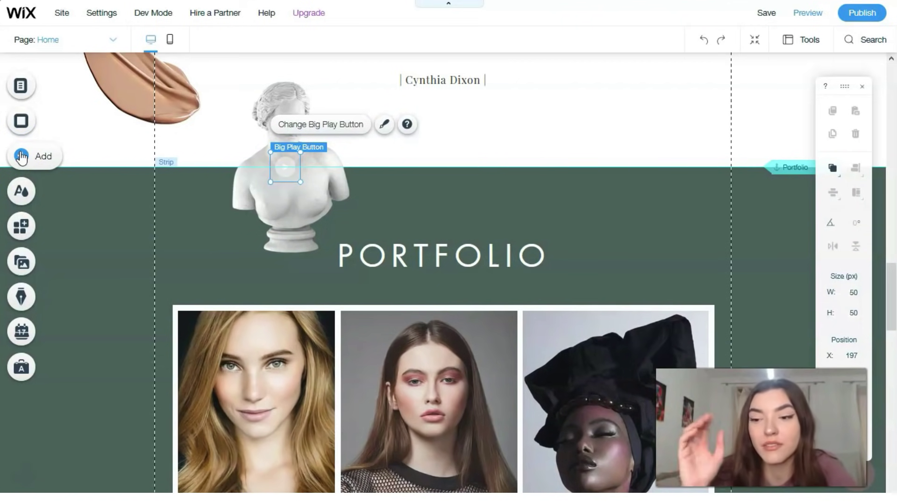
# - Review the site's colour theme and text themes, and open the Wix App Market
pyautogui.click(23, 193)
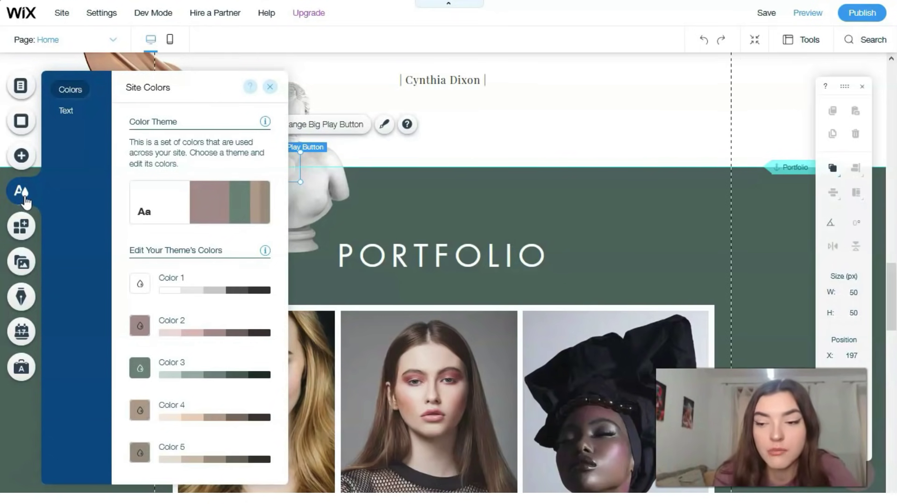
pyautogui.click(66, 110)
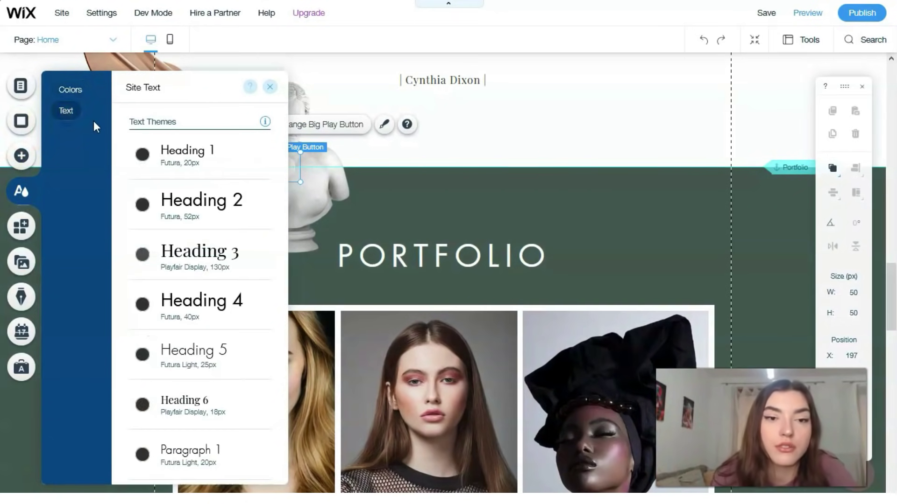
pyautogui.click(28, 232)
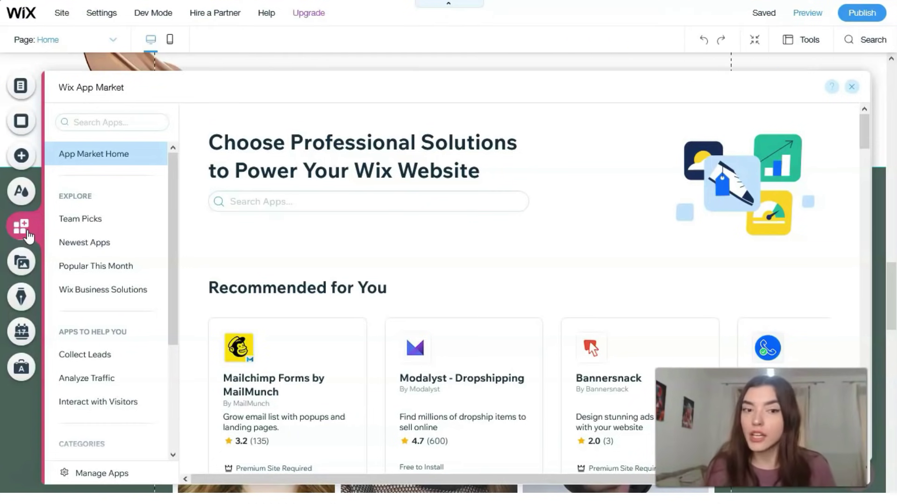
# - Look through the media sources for the site, from uploads and site files to free Wix and Shutterstock images and videos
pyautogui.click(25, 265)
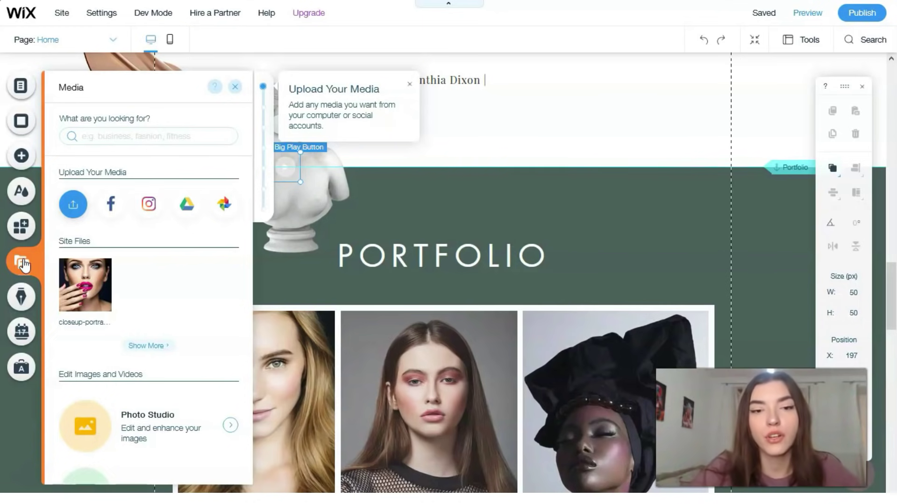
pyautogui.scroll(-4, 187, 306)
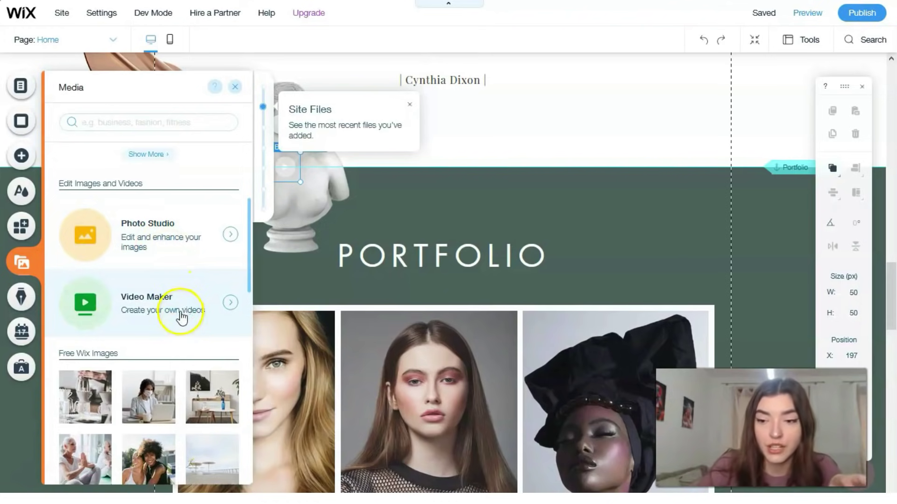
pyautogui.scroll(-3, 181, 320)
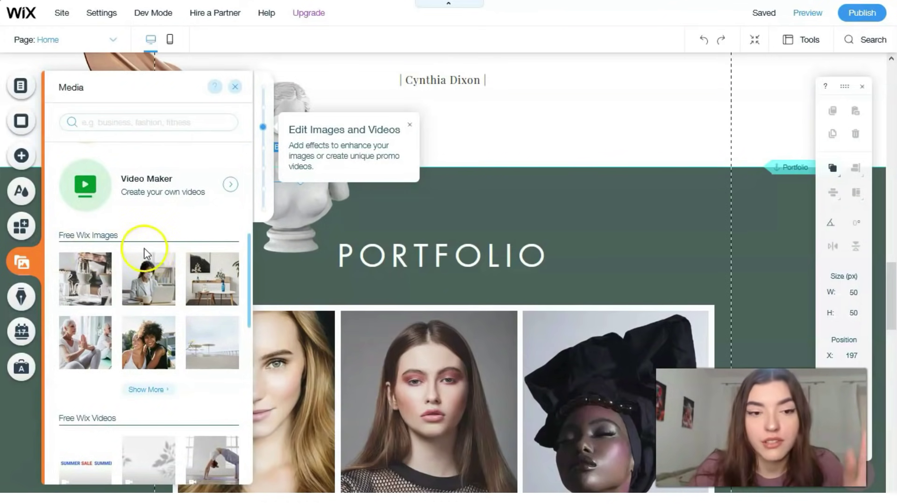
pyautogui.scroll(-3, 167, 314)
pyautogui.scroll(-2, 167, 314)
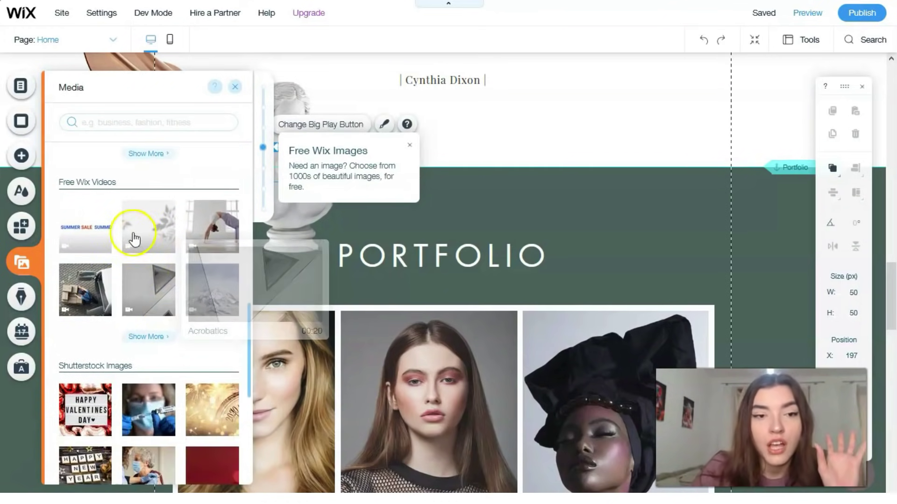
pyautogui.moveTo(106, 211)
pyautogui.scroll(-4, 112, 224)
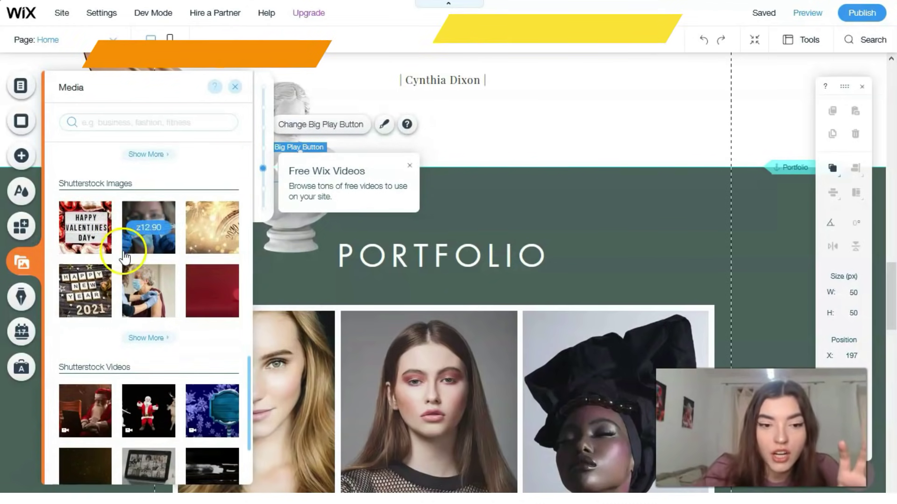
pyautogui.scroll(-3, 136, 261)
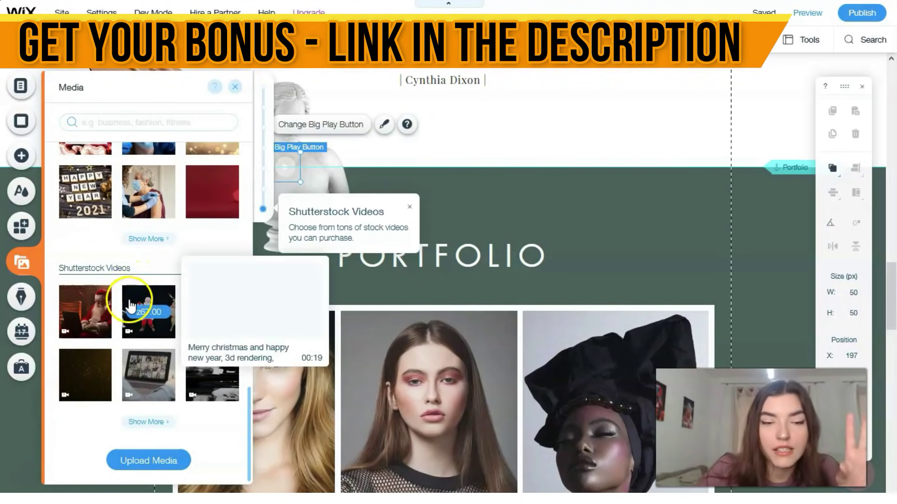
# - Review the blog, online bookings and Ascend marketing and SEO tool offers, and close the overview
pyautogui.click(27, 296)
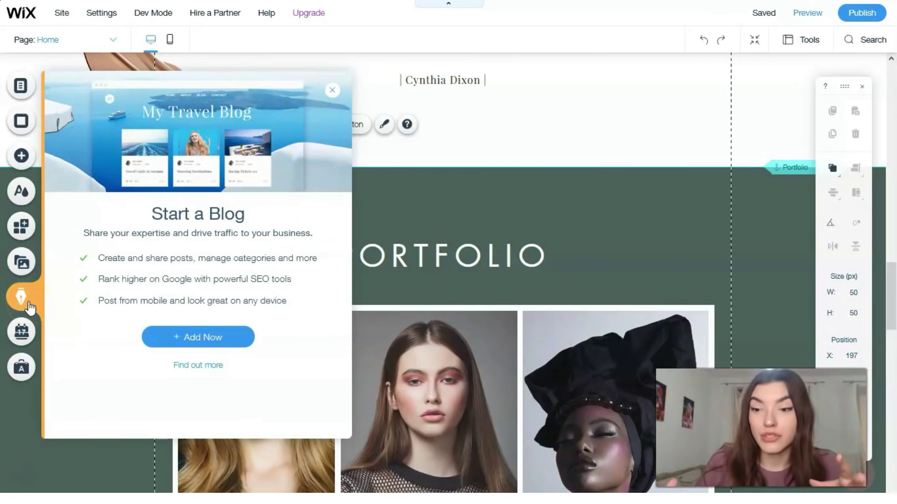
pyautogui.click(26, 332)
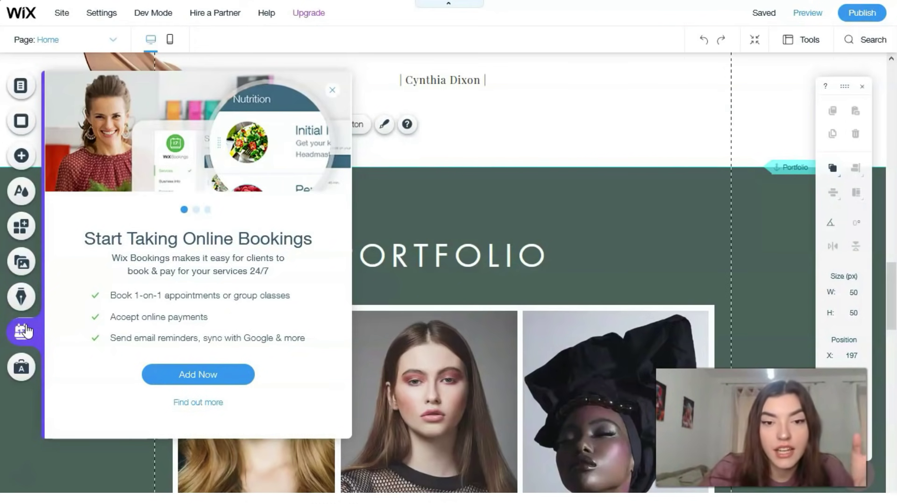
pyautogui.click(26, 374)
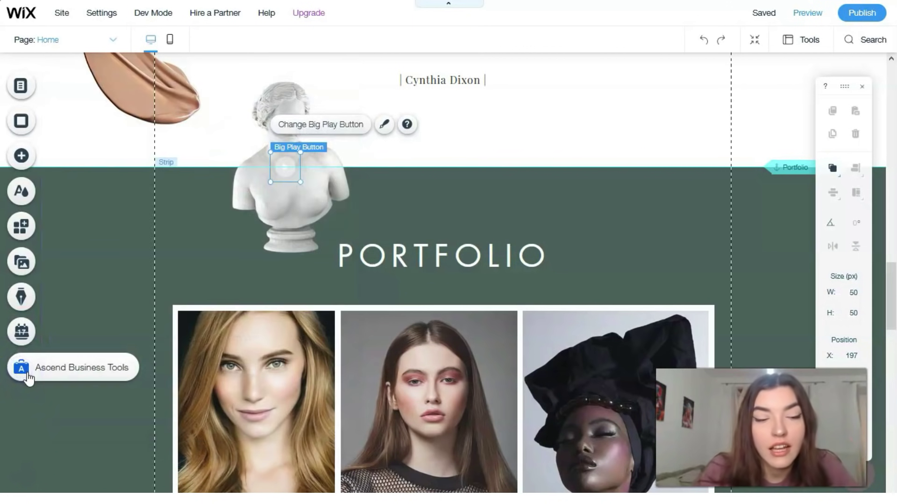
pyautogui.click(27, 373)
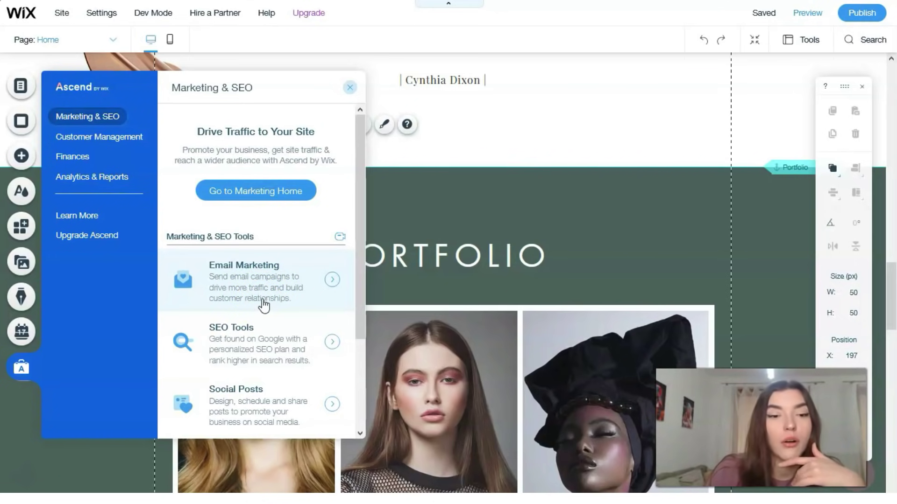
pyautogui.click(348, 92)
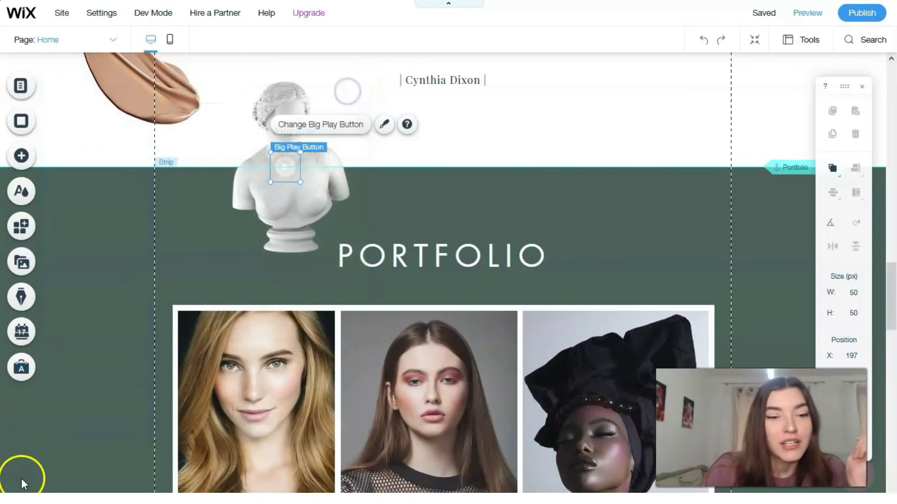